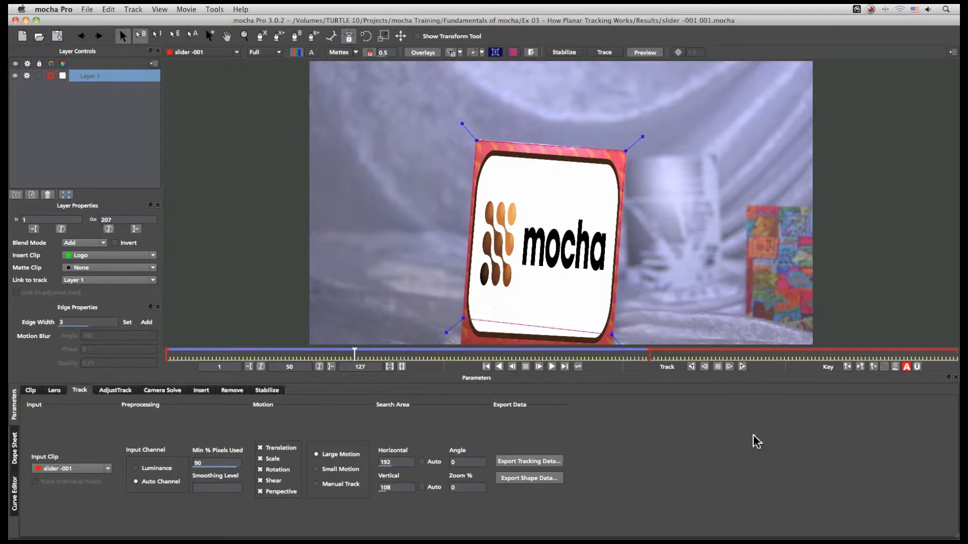
# Play back the tracked slider shot to confirm the Logo clip stays locked on the red card.
pyautogui.click(550, 367)
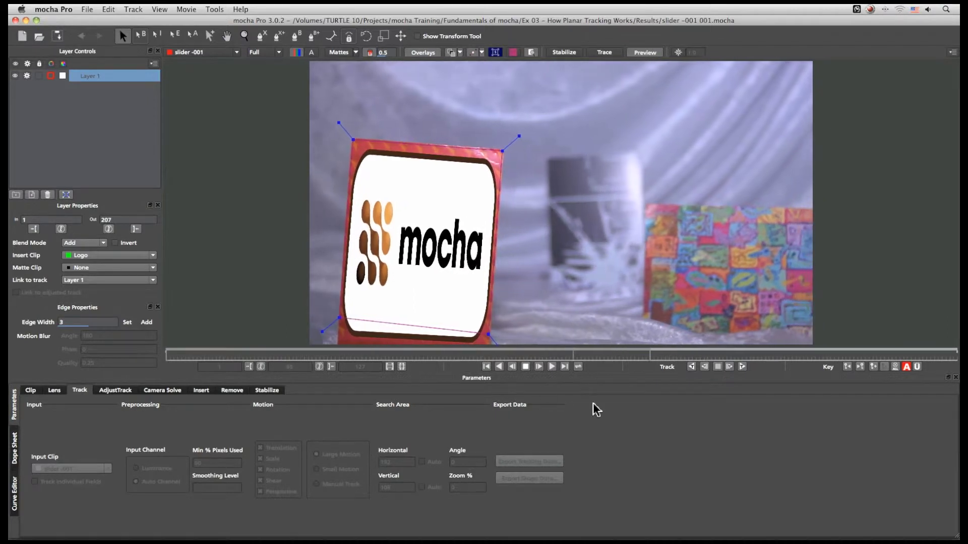
pyautogui.click(525, 367)
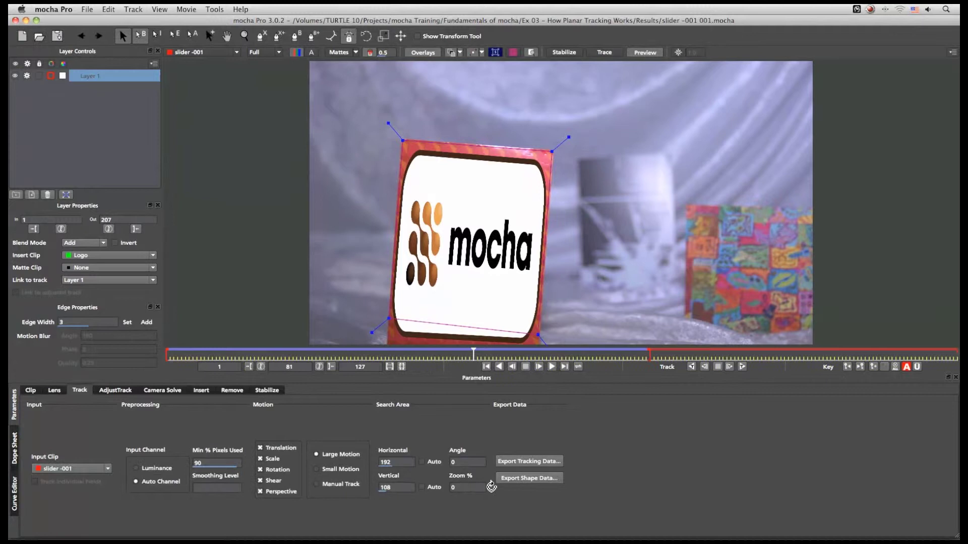
# Copy the card's track to the clipboard as After Effects Transform Data, without saving a file.
pyautogui.click(554, 461)
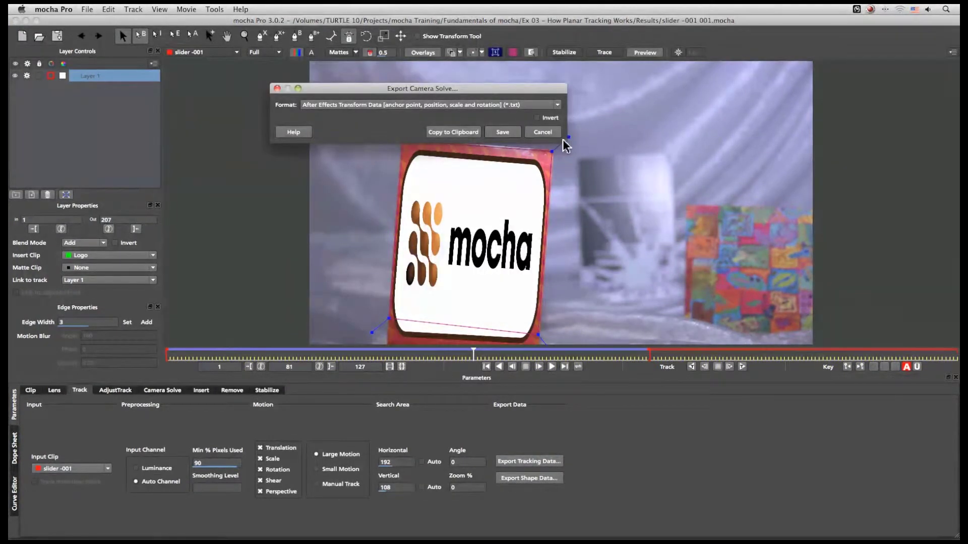
pyautogui.moveTo(564, 146); pyautogui.dragTo(668, 162)
pyautogui.click(660, 105)
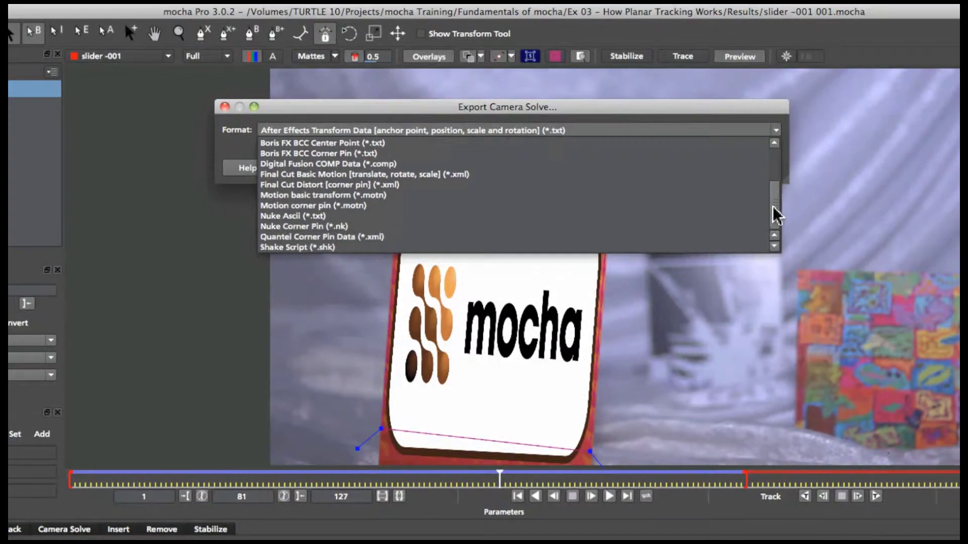
pyautogui.click(650, 166)
pyautogui.click(719, 130)
pyautogui.moveTo(774, 198); pyautogui.dragTo(774, 165)
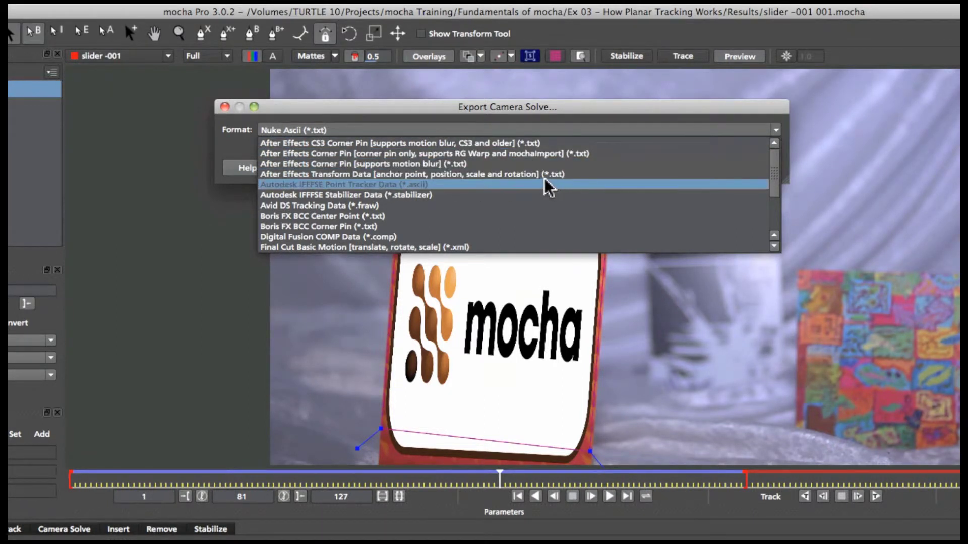
pyautogui.moveTo(776, 173); pyautogui.dragTo(772, 191)
pyautogui.click(518, 182)
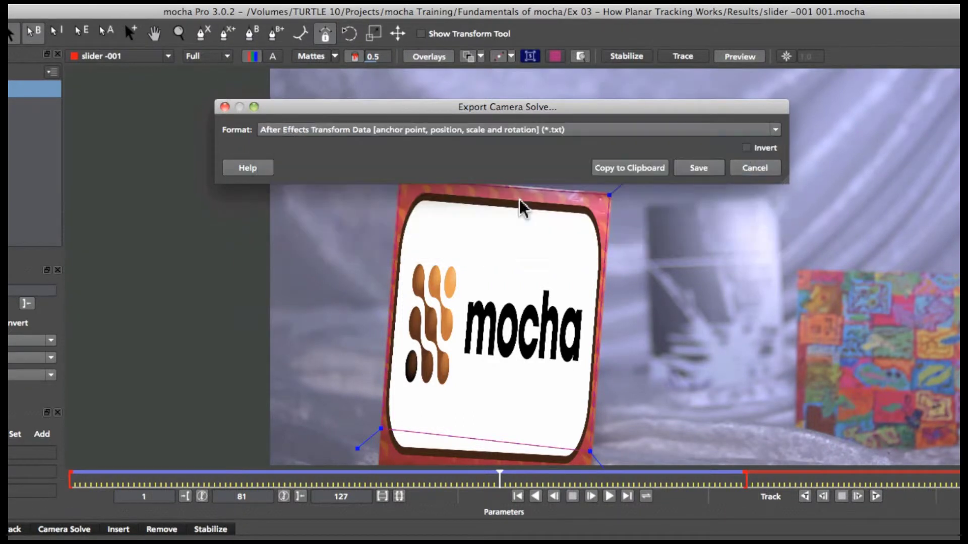
pyautogui.click(413, 132)
pyautogui.click(405, 173)
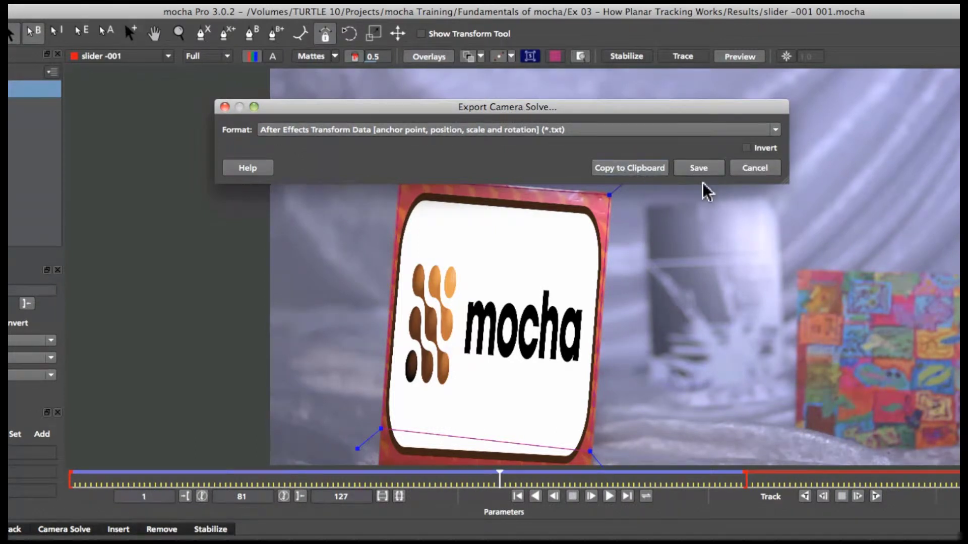
pyautogui.click(640, 169)
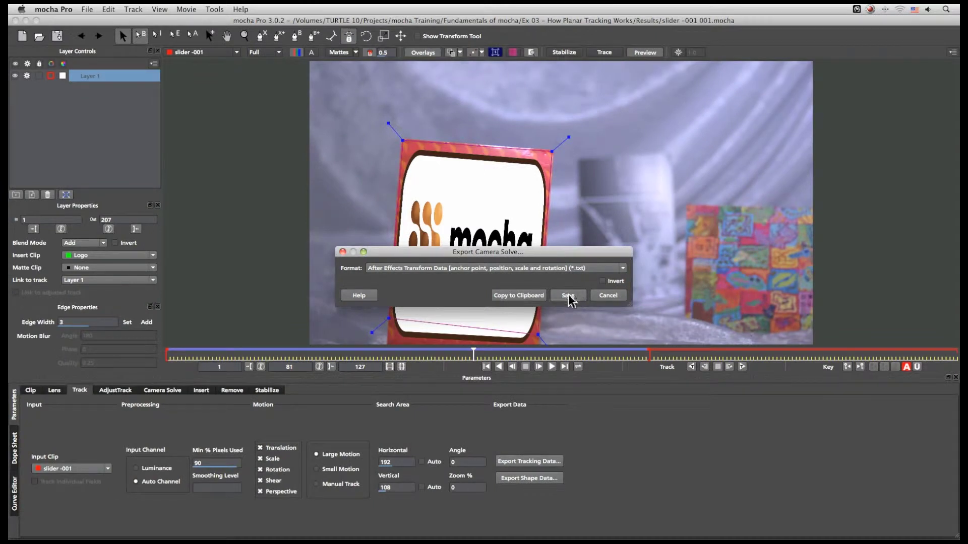
pyautogui.click(614, 301)
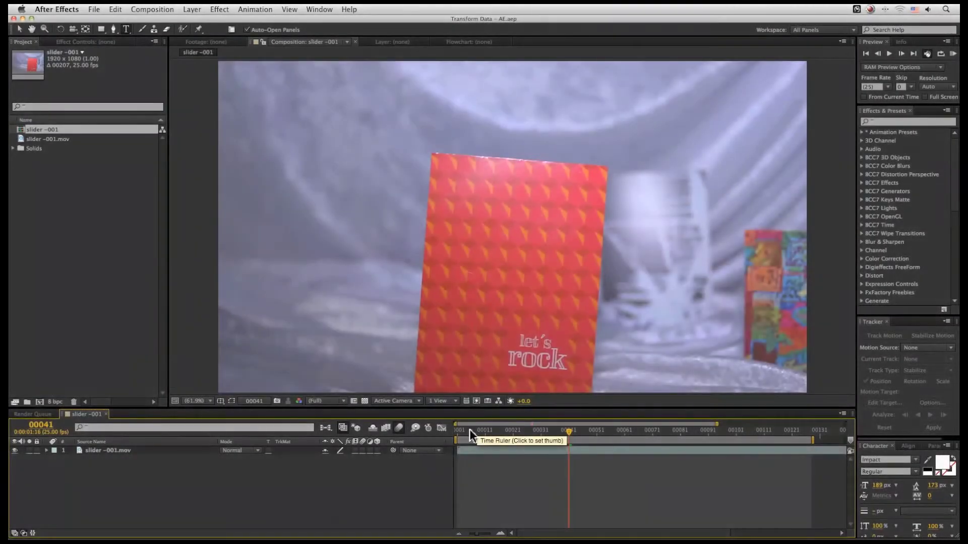
# Preview the slider footage and return to the first frame.
pyautogui.moveTo(470, 430); pyautogui.dragTo(456, 430)
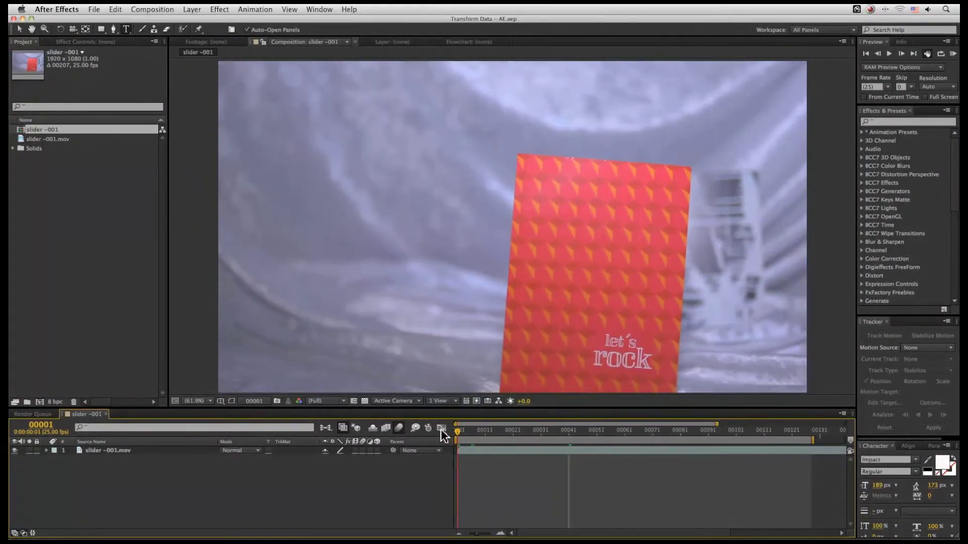
pyautogui.press('space')
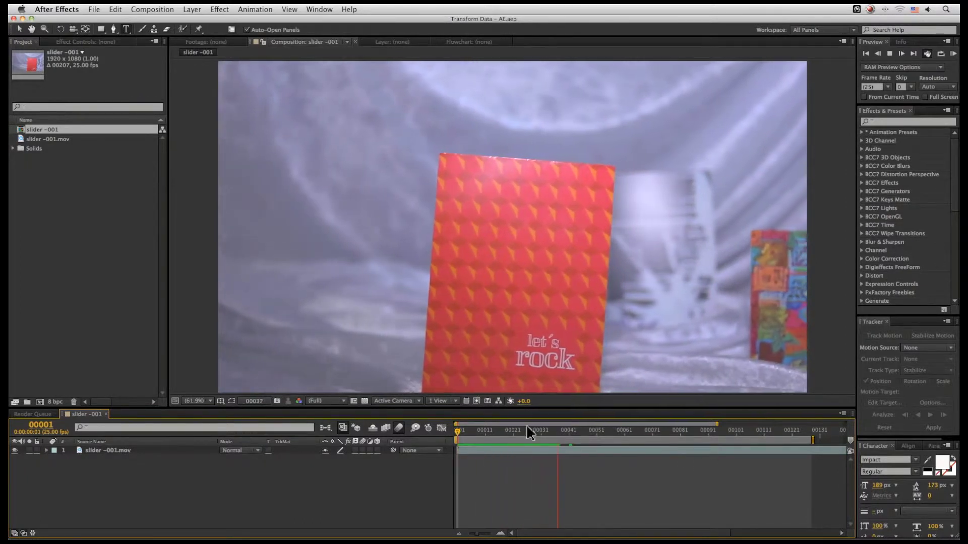
pyautogui.press('space')
pyautogui.press('Home')
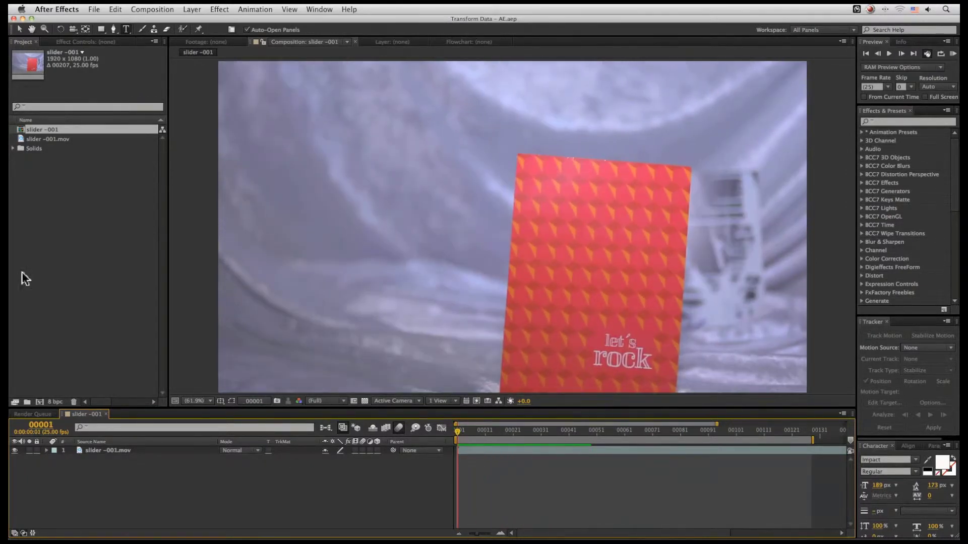
# Add a white text layer reading 'TEST' to the slider -001 comp at frame 1.
pyautogui.click(127, 29)
pyautogui.click(414, 240)
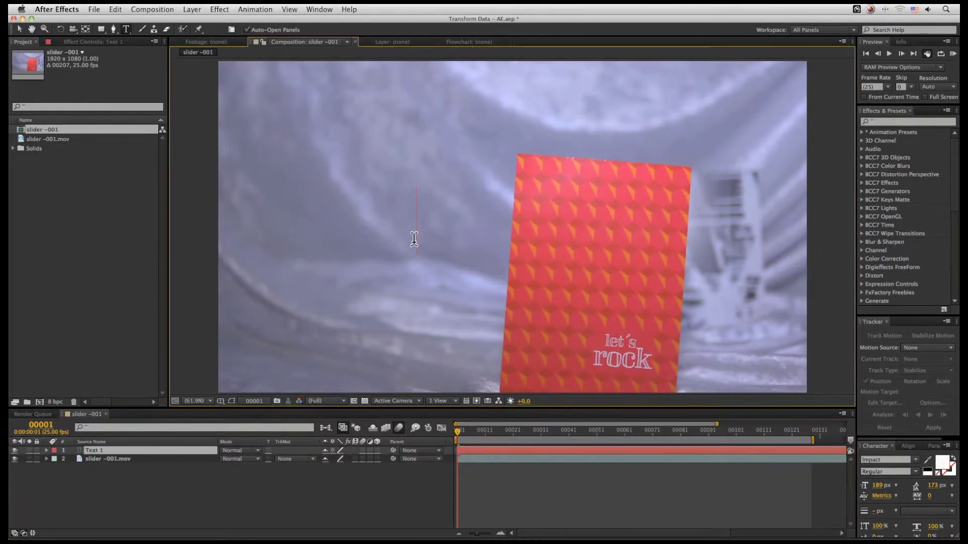
pyautogui.write('TEST')
pyautogui.press('KP_Enter')
pyautogui.click(455, 436)
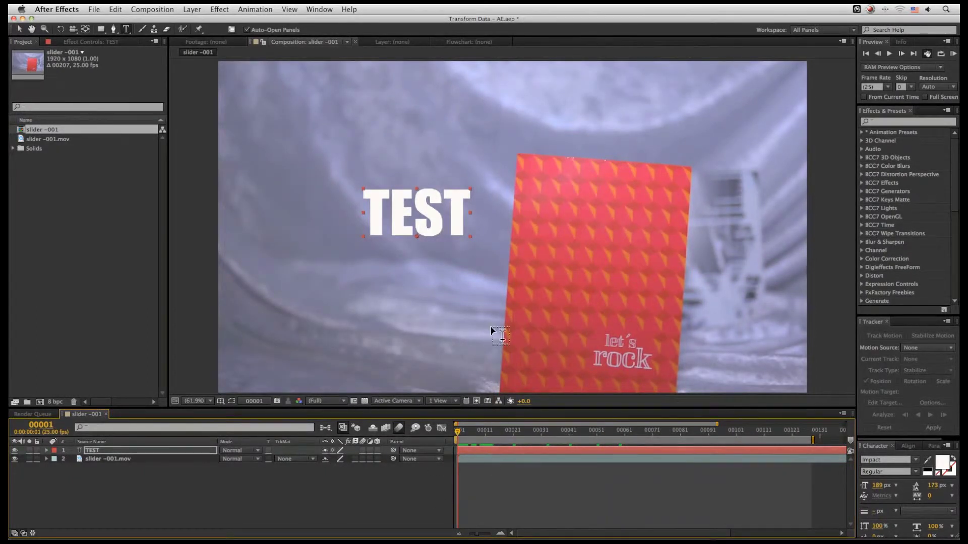
pyautogui.click(113, 9)
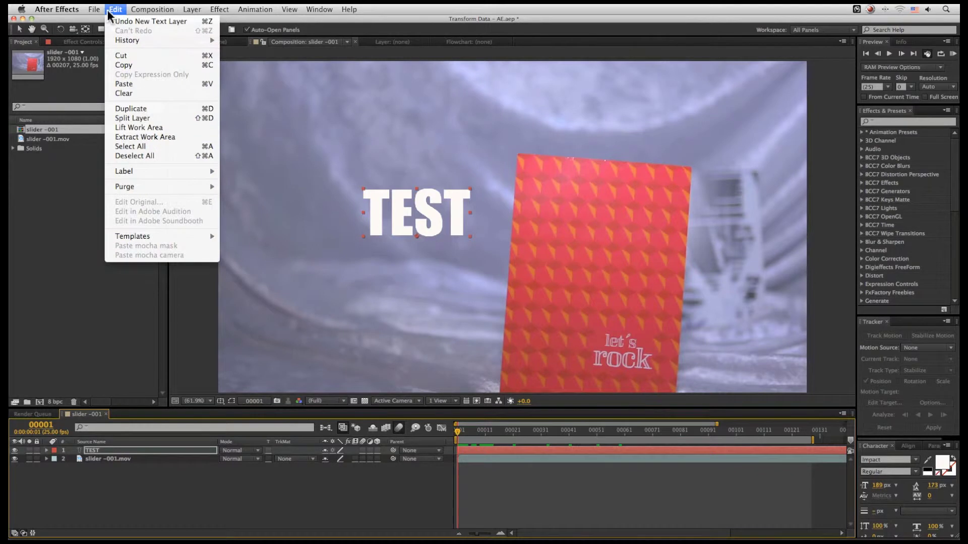
# Paste the mocha track onto TEST, revealing its Anchor Point, Position, Scale and Rotation keyframes.
pyautogui.click(155, 86)
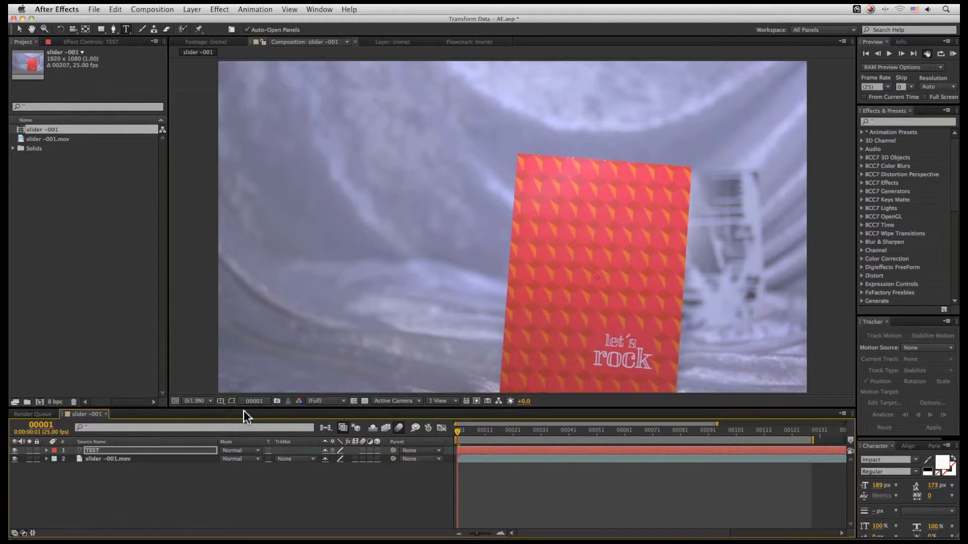
pyautogui.press('u')
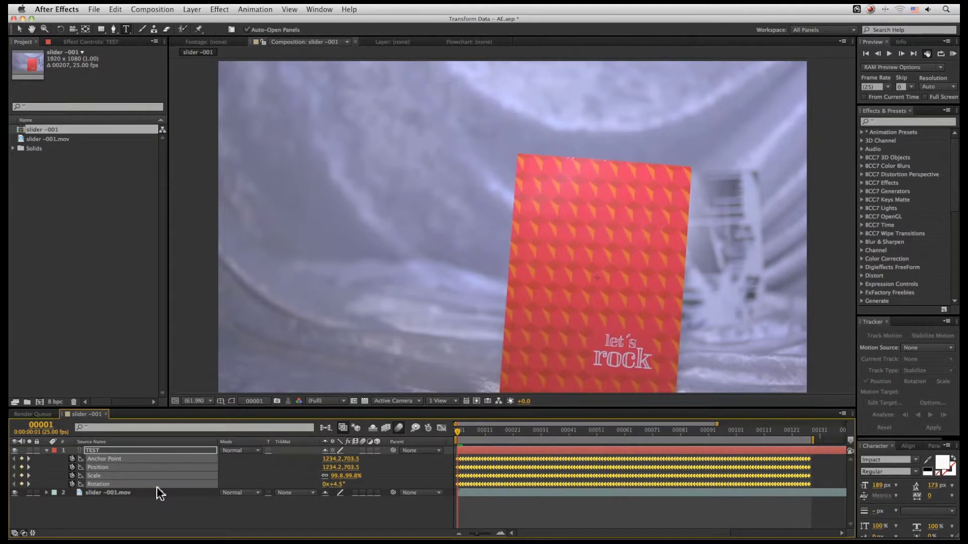
pyautogui.press('F2')
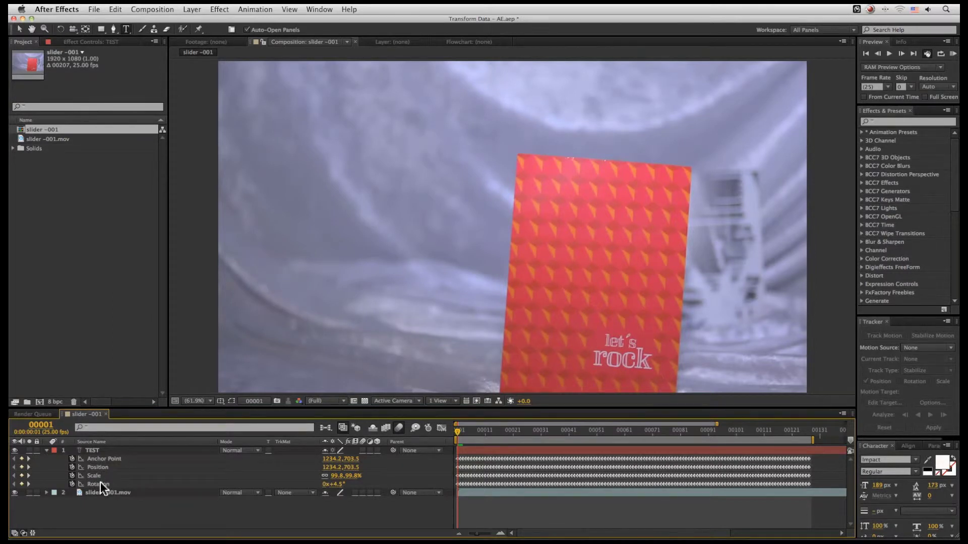
pyautogui.click(106, 460)
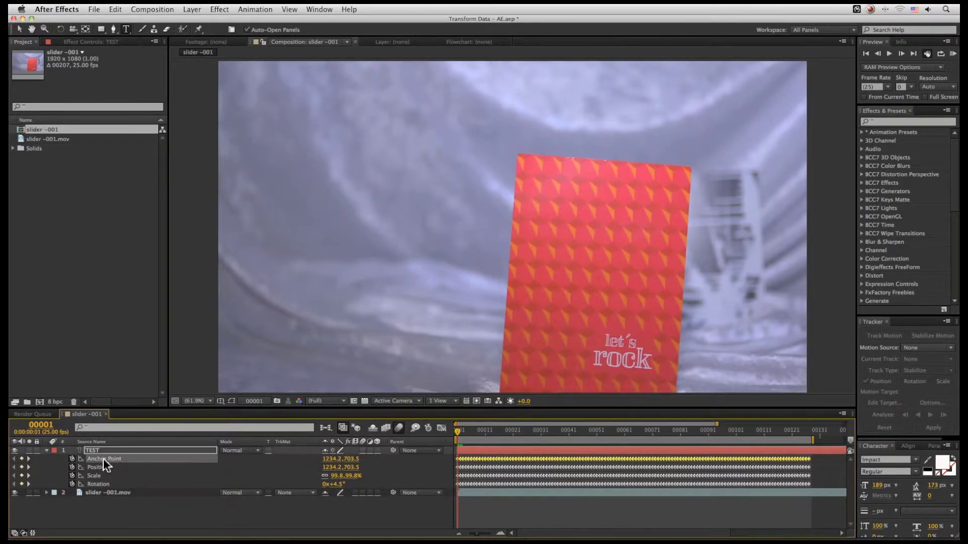
# Remove TEST's Anchor Point keyframes, reset it to 0.0, 0.0, and preview the tracked text.
pyautogui.click(71, 459)
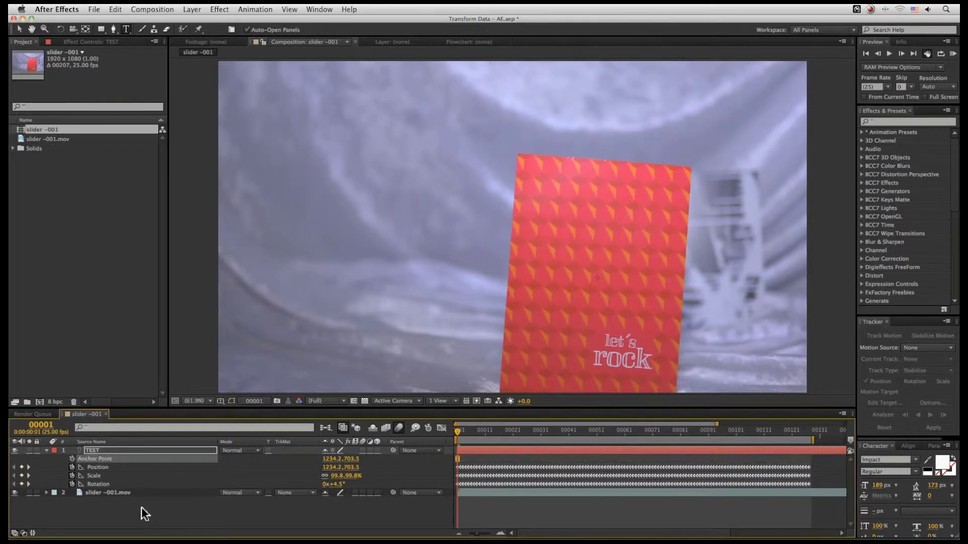
pyautogui.rightClick(111, 459)
pyautogui.click(167, 510)
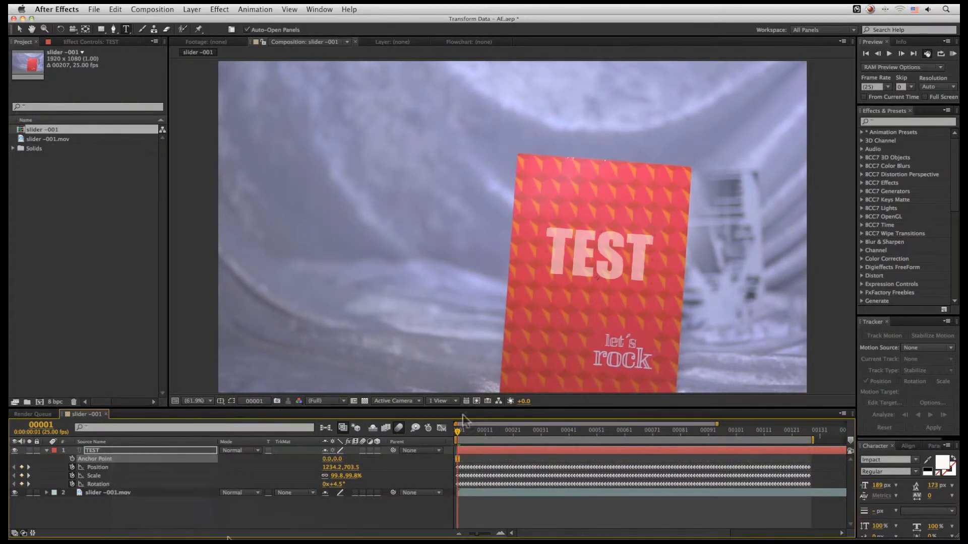
pyautogui.press('space')
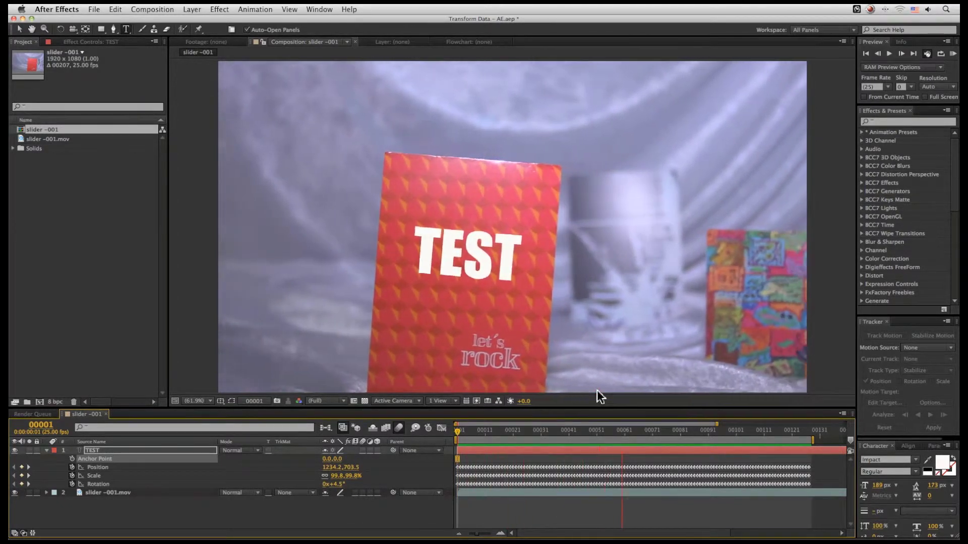
pyautogui.press('space')
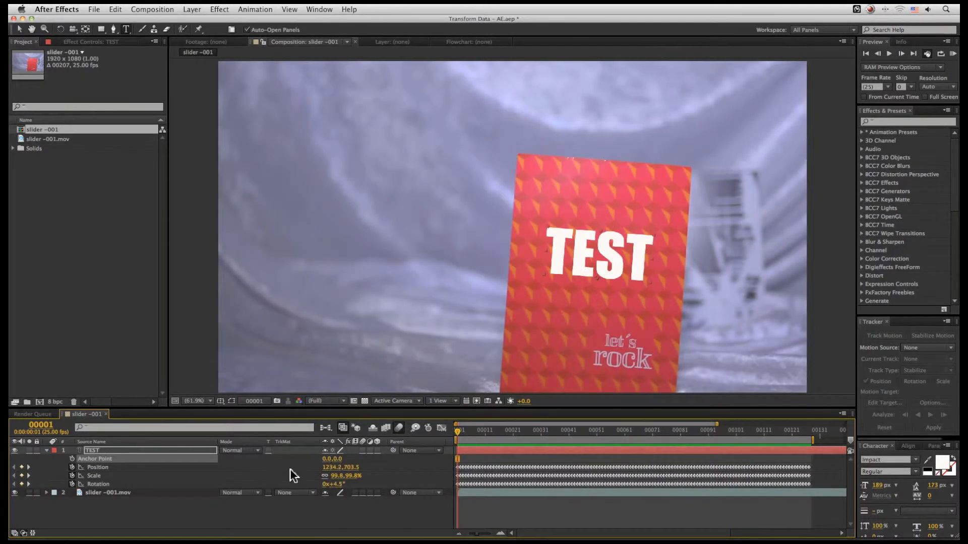
# Offset TEST's Anchor Point to 465.0, 388.0 so the text rides above the card.
pyautogui.moveTo(341, 459); pyautogui.dragTo(536, 458)
pyautogui.moveTo(458, 437); pyautogui.dragTo(433, 435)
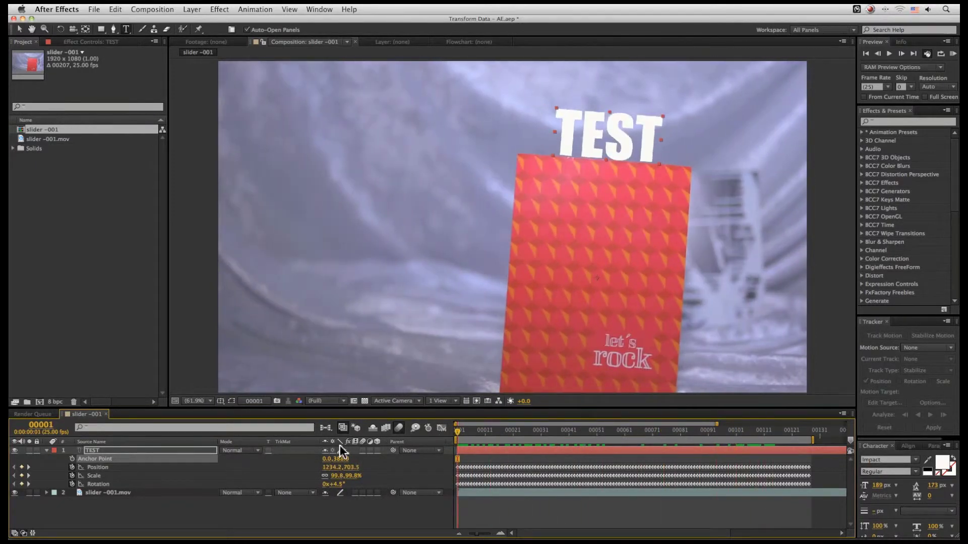
pyautogui.moveTo(325, 468); pyautogui.dragTo(534, 443)
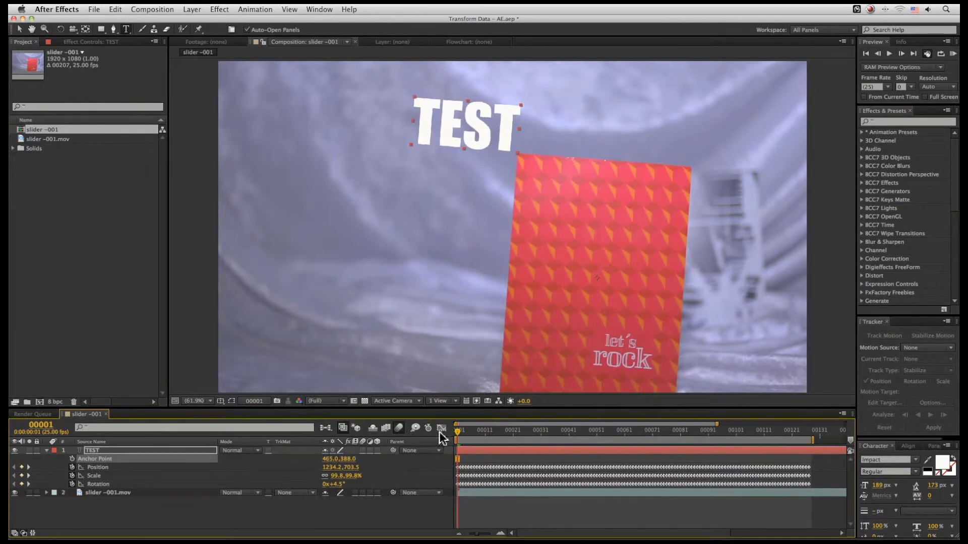
pyautogui.moveTo(459, 435)
pyautogui.mouseDown()
pyautogui.moveTo(798, 418)
pyautogui.moveTo(457, 432)
pyautogui.moveTo(719, 434)
pyautogui.moveTo(457, 433)
pyautogui.mouseUp()
pyautogui.moveTo(473, 432); pyautogui.dragTo(373, 430)
pyautogui.click(101, 450)
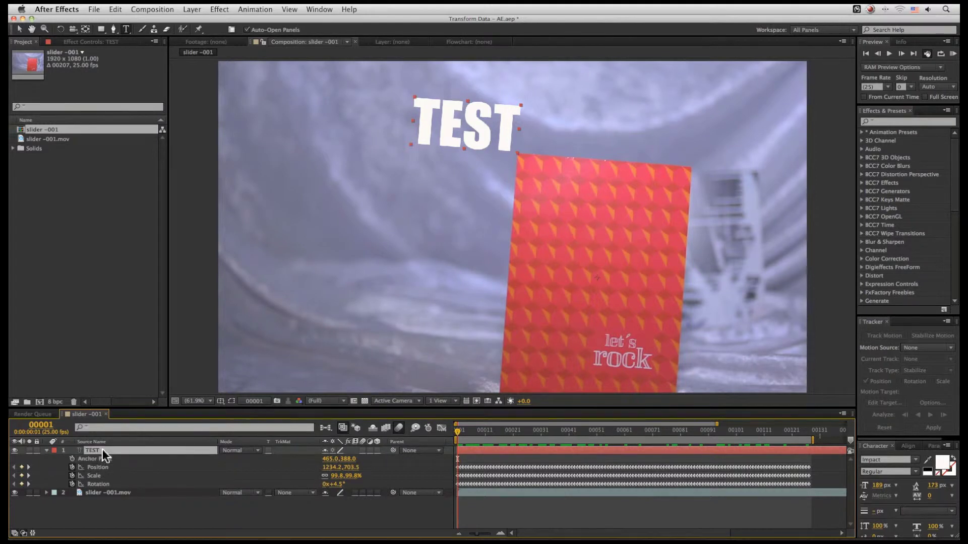
# Delete the TEST layer and add a Null 2 null object via Layer > New > Null Object.
pyautogui.press('Delete')
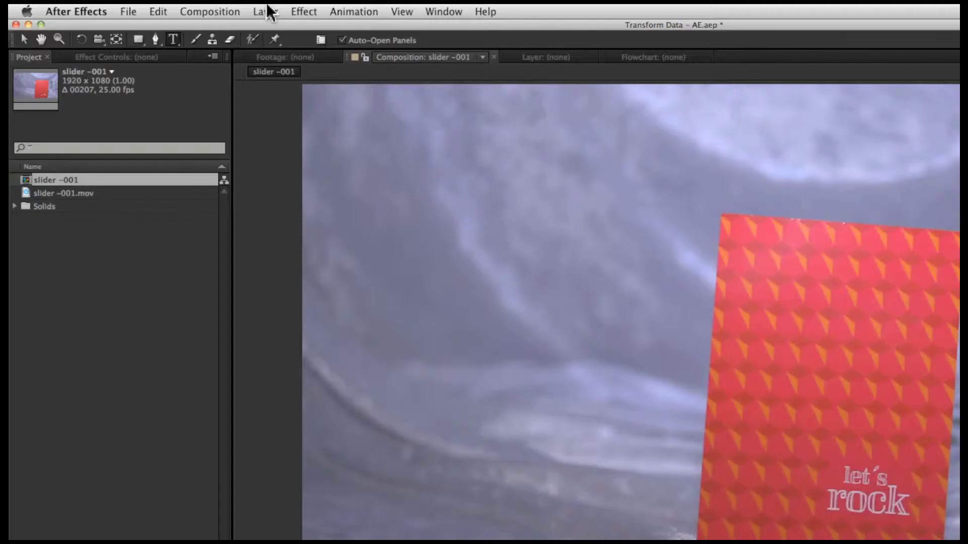
pyautogui.click(192, 11)
pyautogui.moveTo(283, 28)
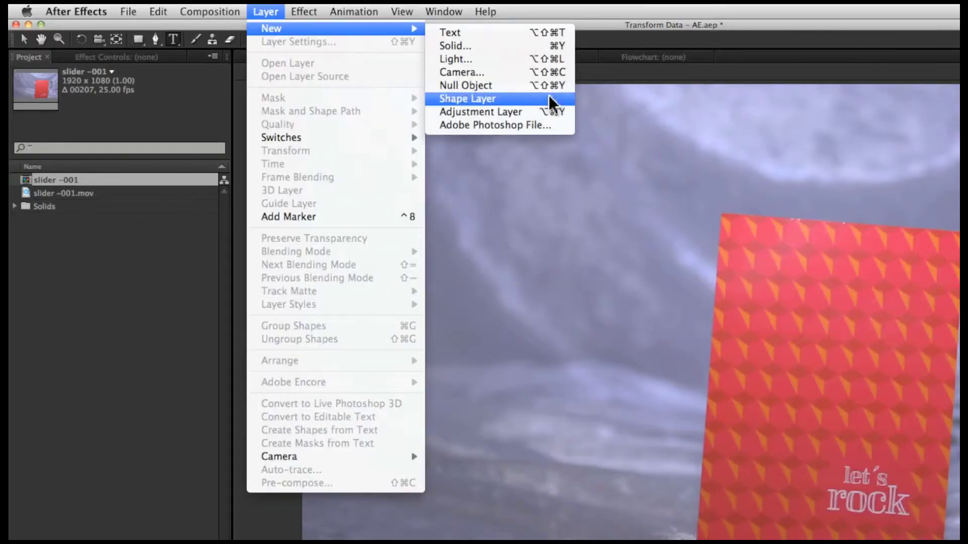
pyautogui.click(514, 87)
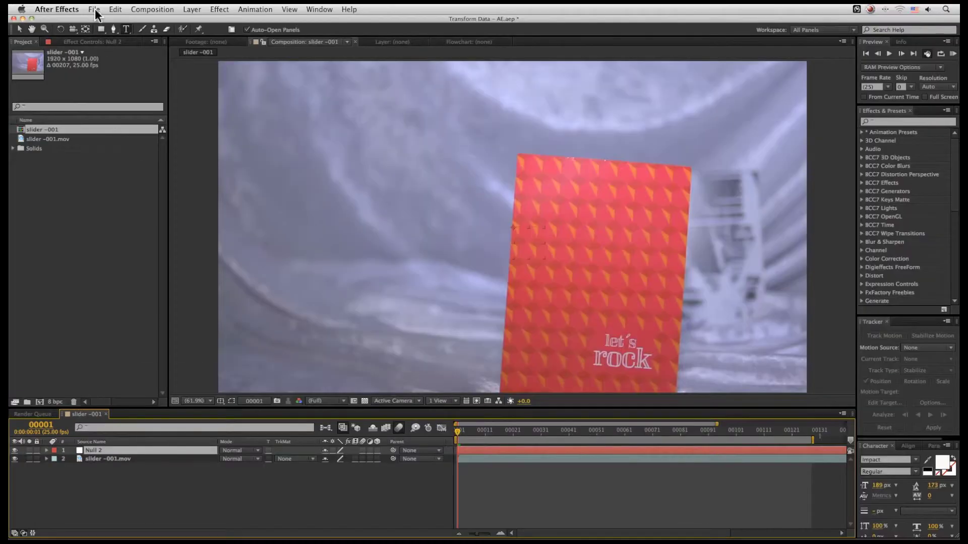
# Paste the tracking keyframes onto Null 2 and reveal its animated properties.
pyautogui.click(95, 9)
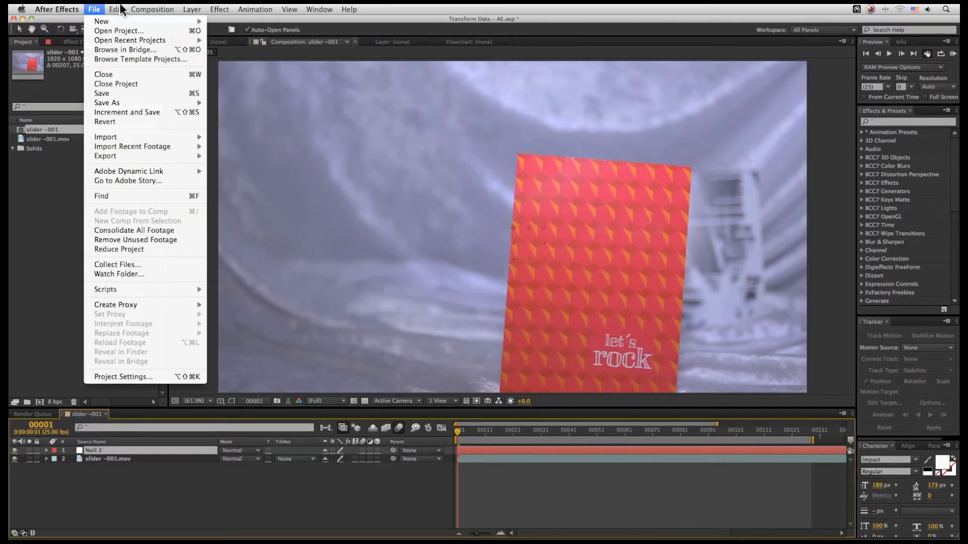
pyautogui.moveTo(116, 9)
pyautogui.click(146, 87)
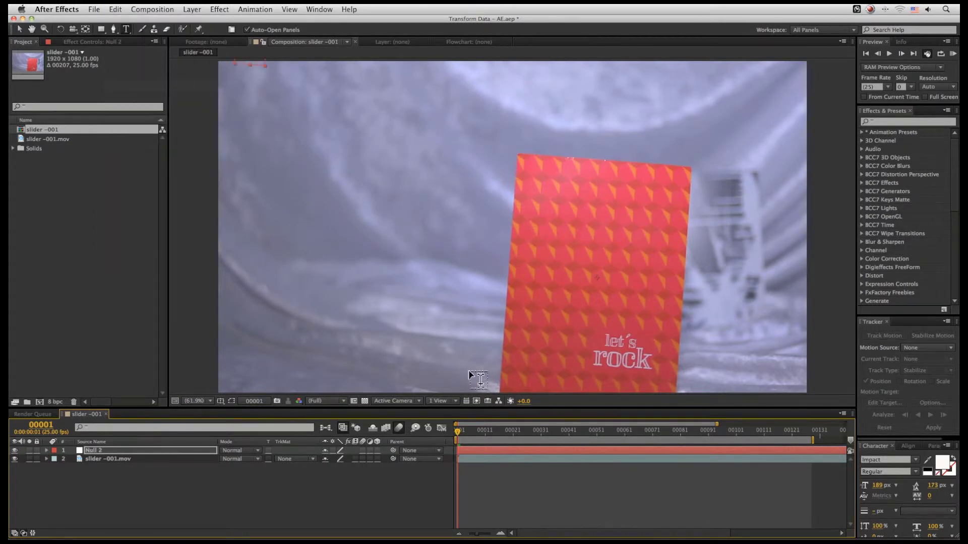
pyautogui.press('u')
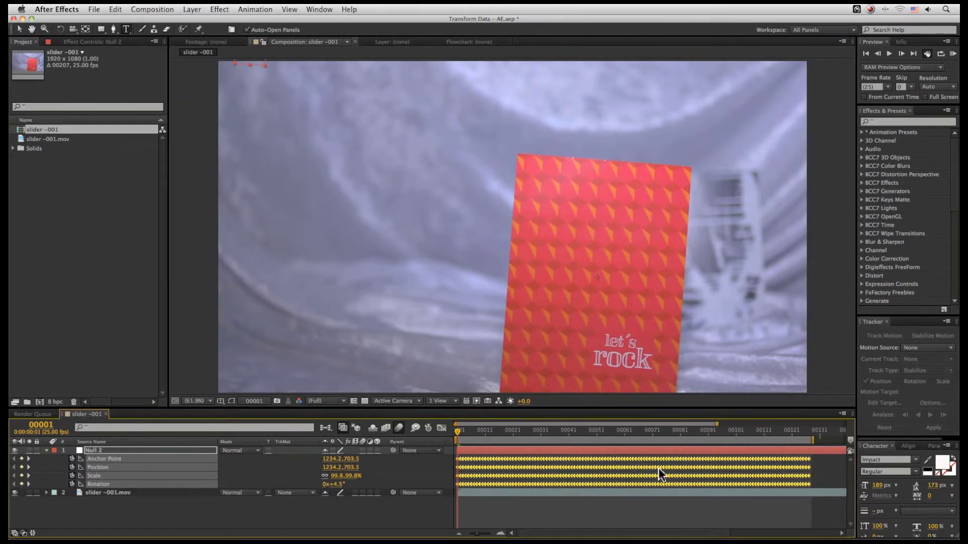
pyautogui.press('super+shift+a')
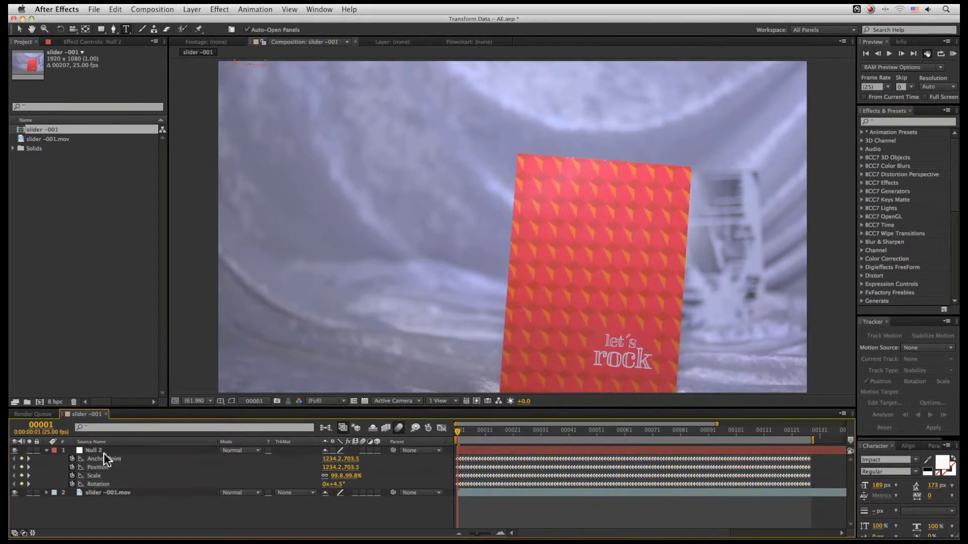
# Clear Null 2's Anchor Point keyframes and reset it to 0.0, 0.0.
pyautogui.click(72, 459)
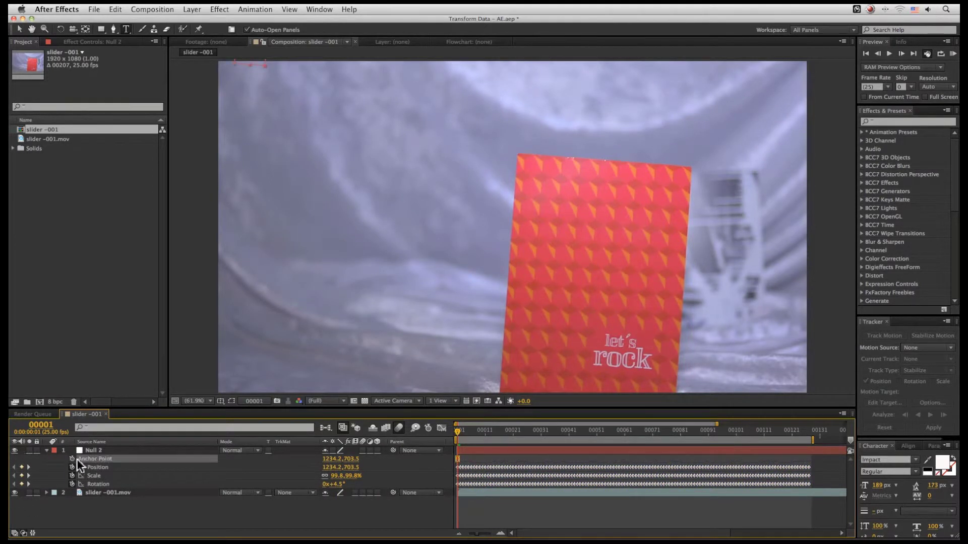
pyautogui.rightClick(105, 461)
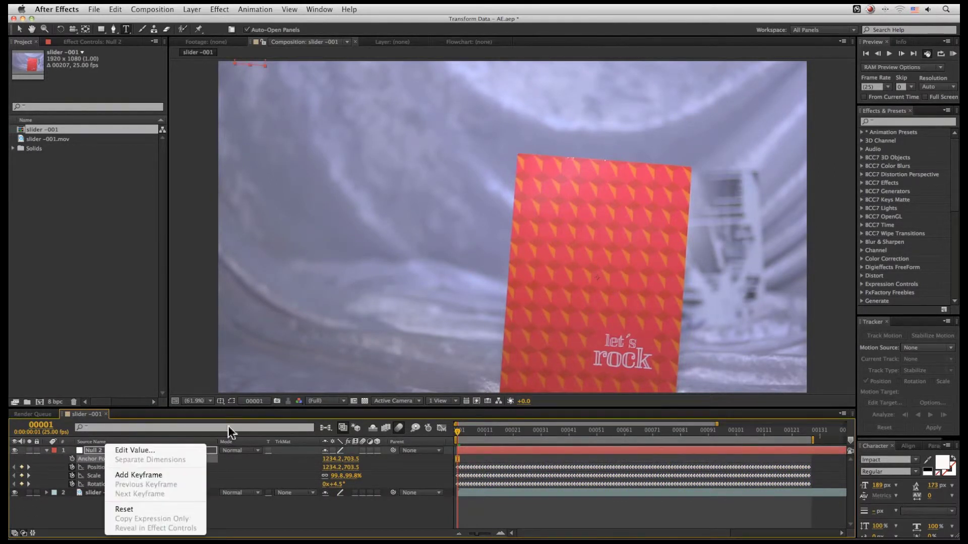
pyautogui.click(144, 509)
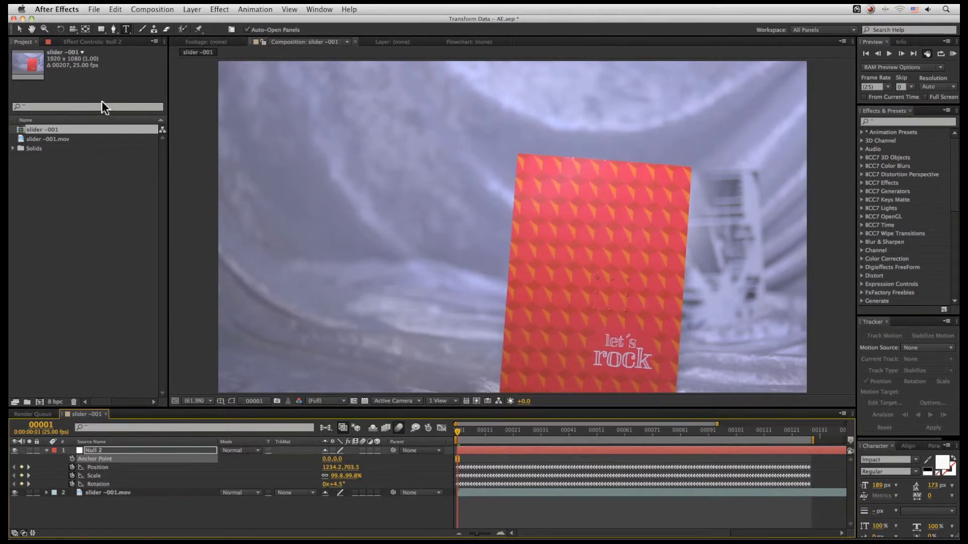
pyautogui.click(415, 198)
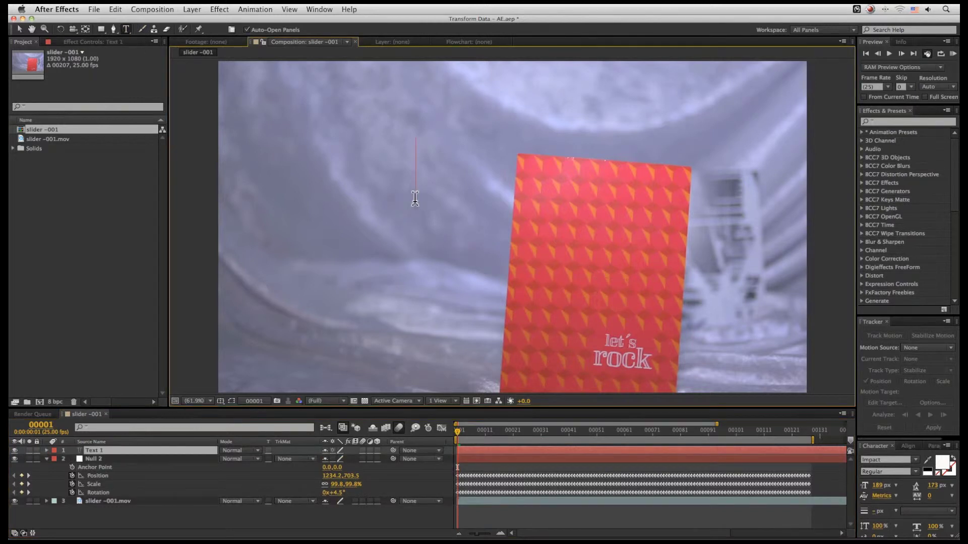
# Type 'TEST 2' as the new text and rename the null to 'Null 2 - Tracking data'.
pyautogui.write('TEST 2')
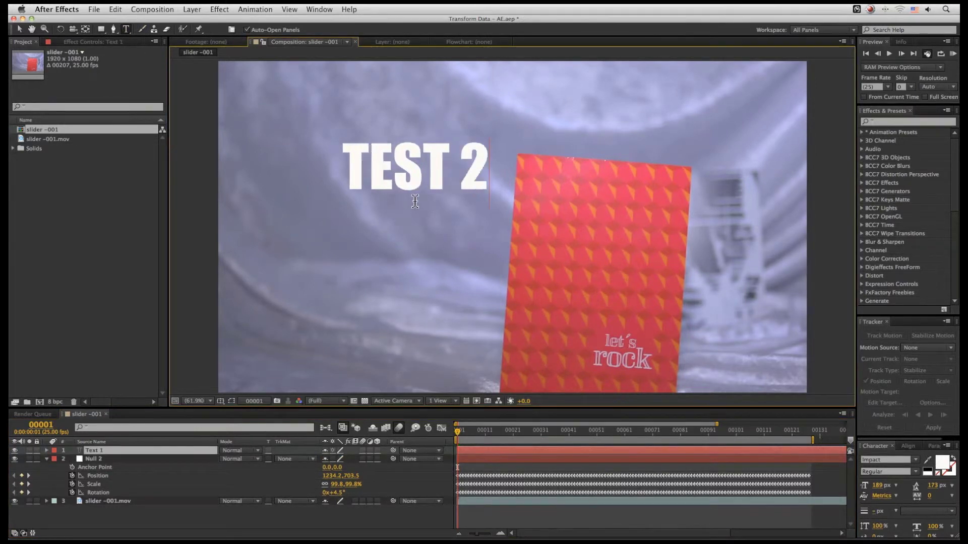
pyautogui.press('KP_Enter')
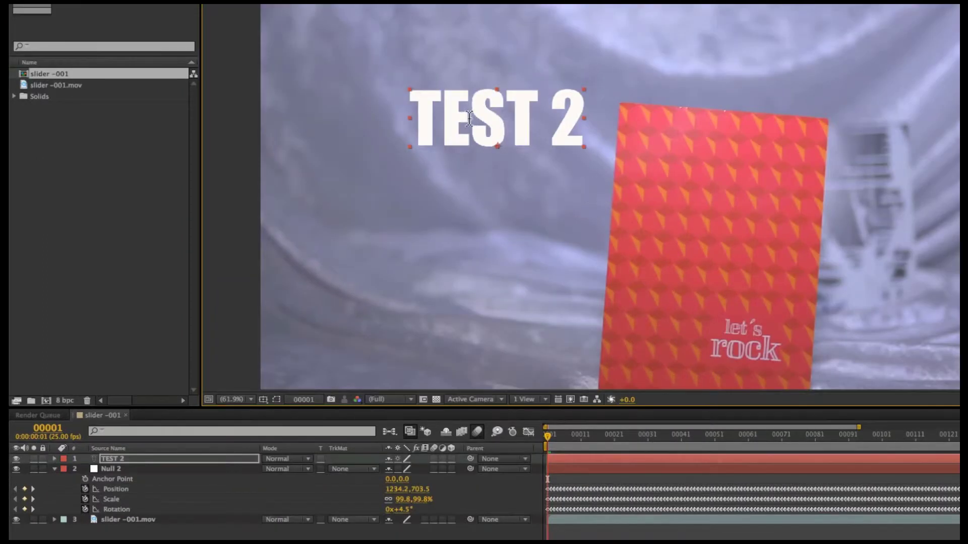
pyautogui.click(107, 466)
pyautogui.press('Return')
pyautogui.press('Right')
pyautogui.write('T')
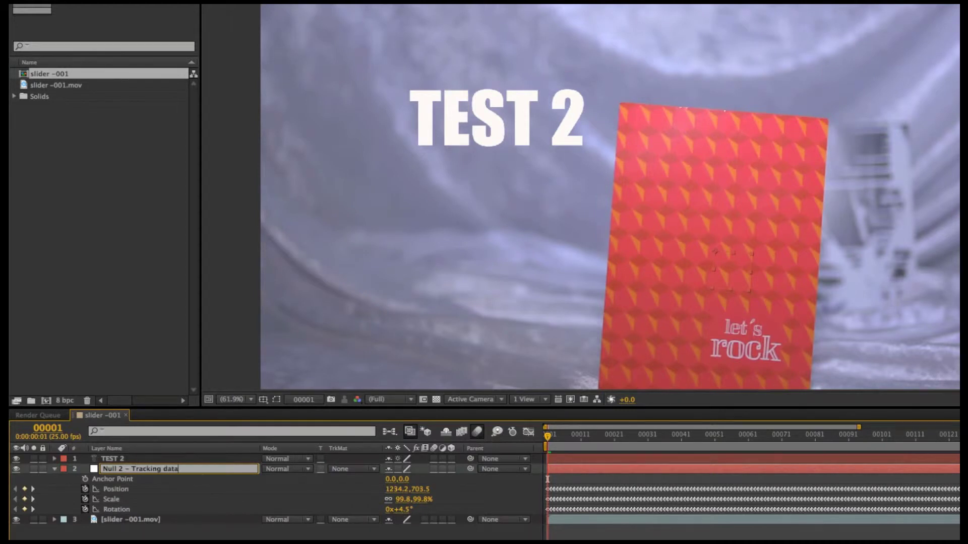
pyautogui.press('Return')
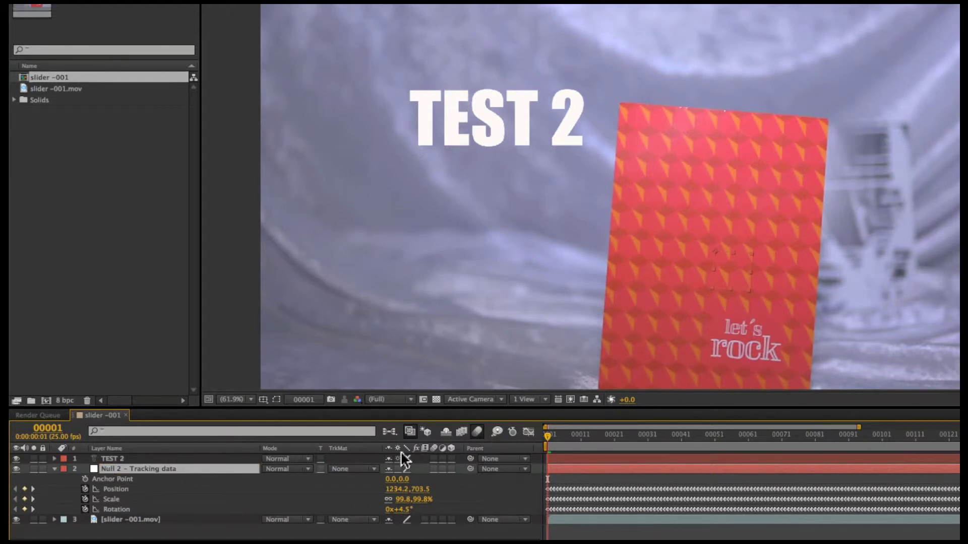
# Parent TEST 2 to the tracking null, check it follows the card, and show its Transform properties.
pyautogui.moveTo(472, 458); pyautogui.dragTo(444, 469)
pyautogui.moveTo(548, 436); pyautogui.dragTo(252, 163)
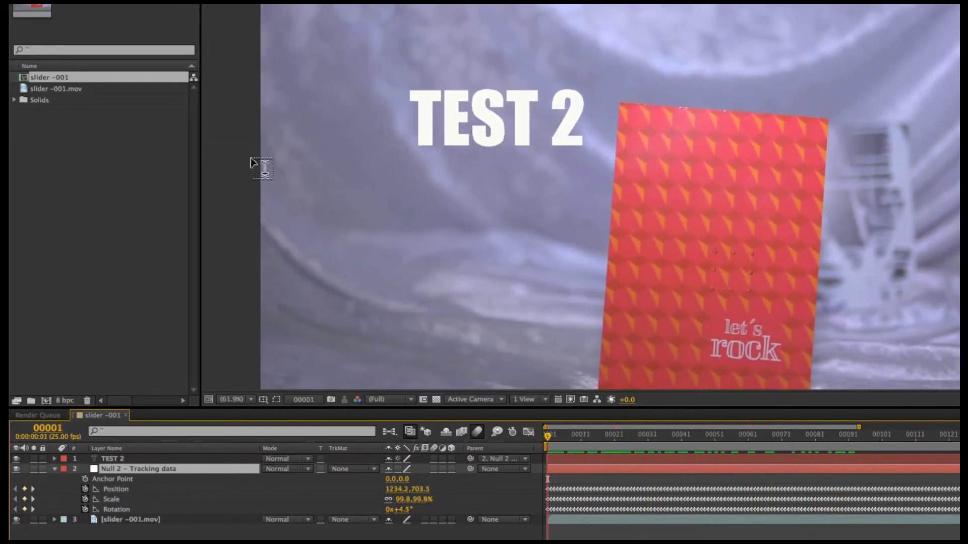
pyautogui.click(166, 457)
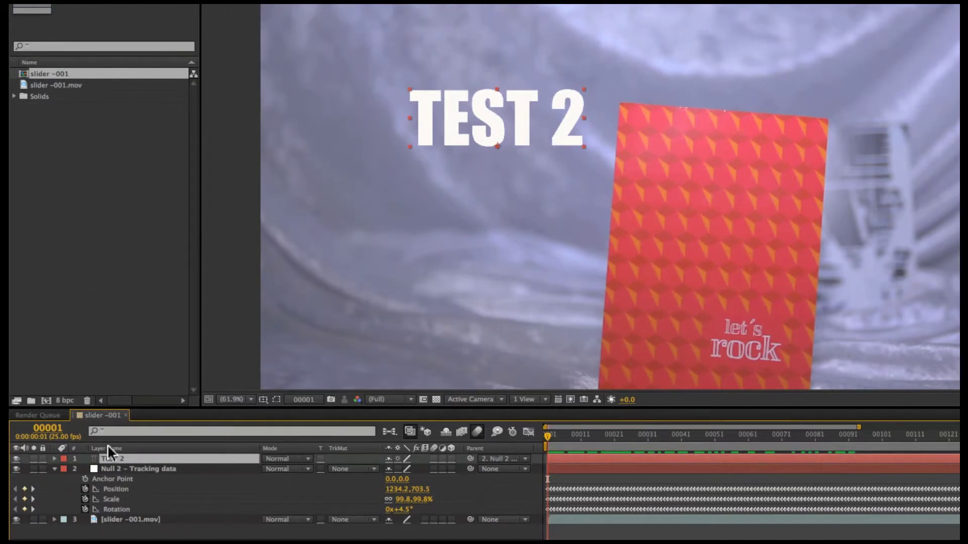
pyautogui.click(55, 458)
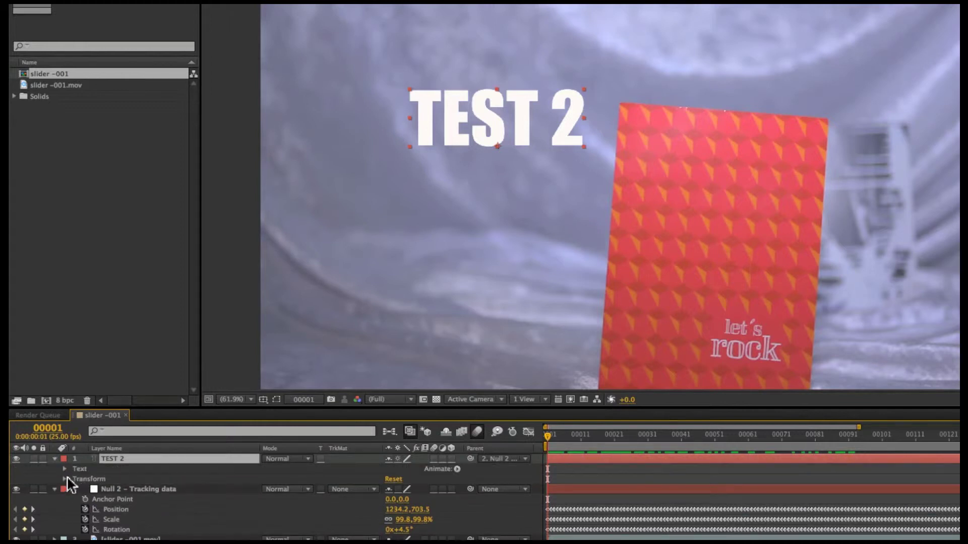
pyautogui.click(65, 479)
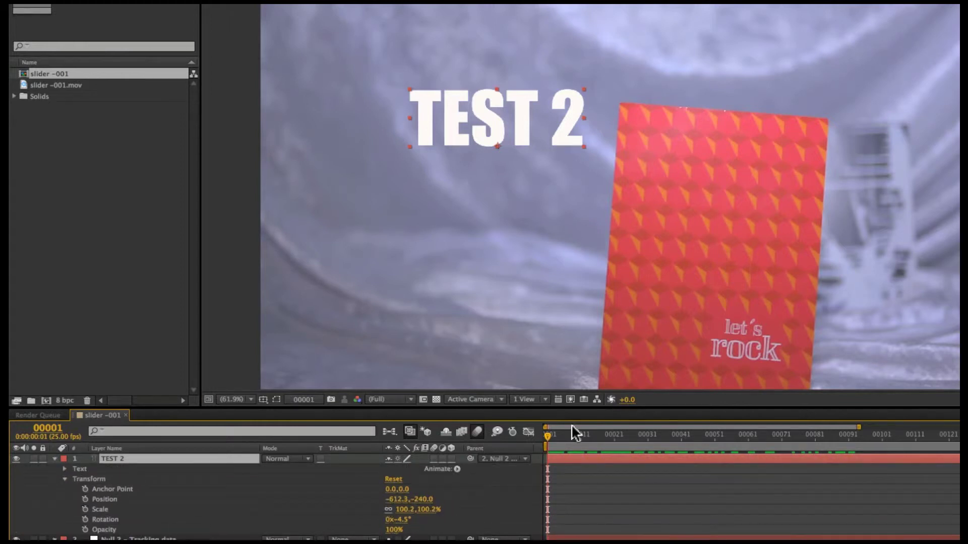
# Keyframe TEST 2's Rotation from frame 1 to over one full turn at frame 125, then preview.
pyautogui.moveTo(520, 405); pyautogui.dragTo(521, 359)
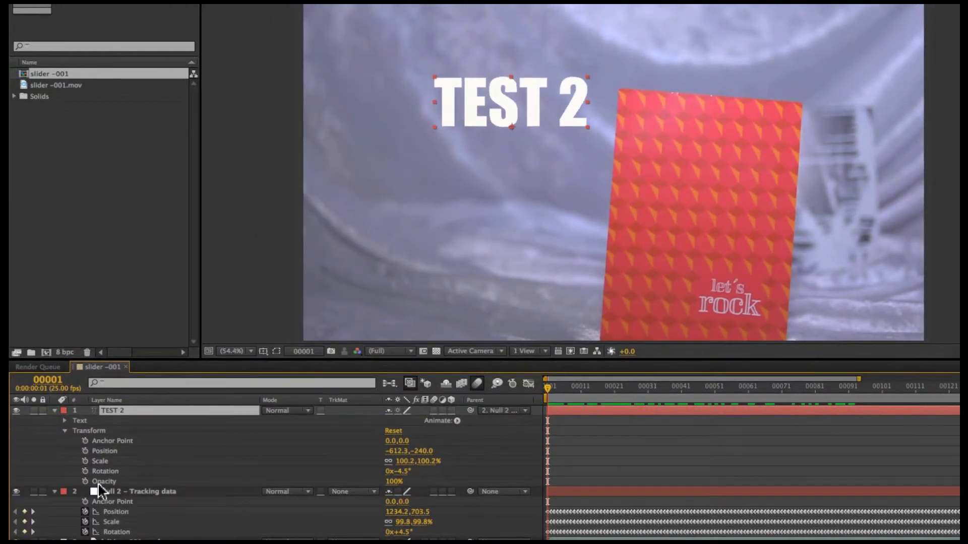
pyautogui.click(84, 471)
pyautogui.moveTo(558, 394); pyautogui.dragTo(958, 393)
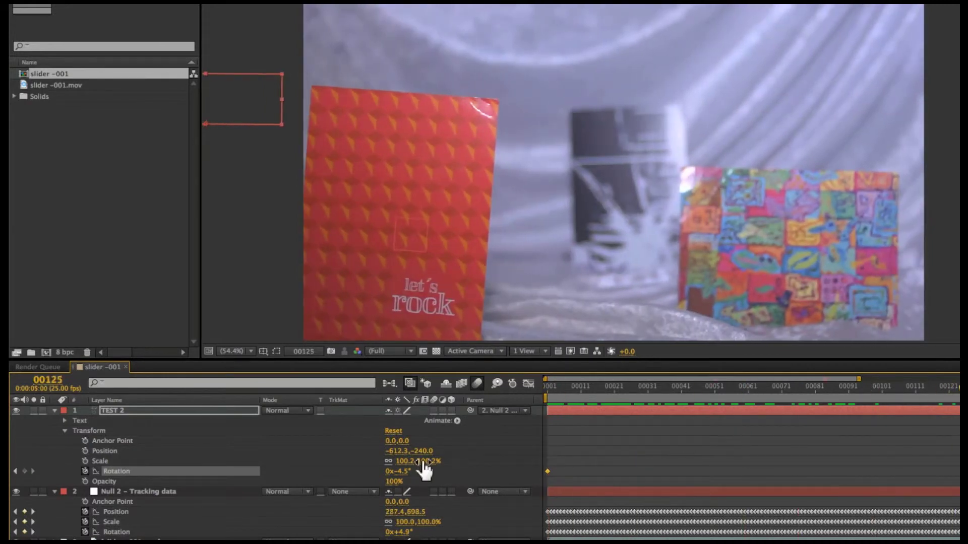
pyautogui.moveTo(399, 471); pyautogui.dragTo(762, 450)
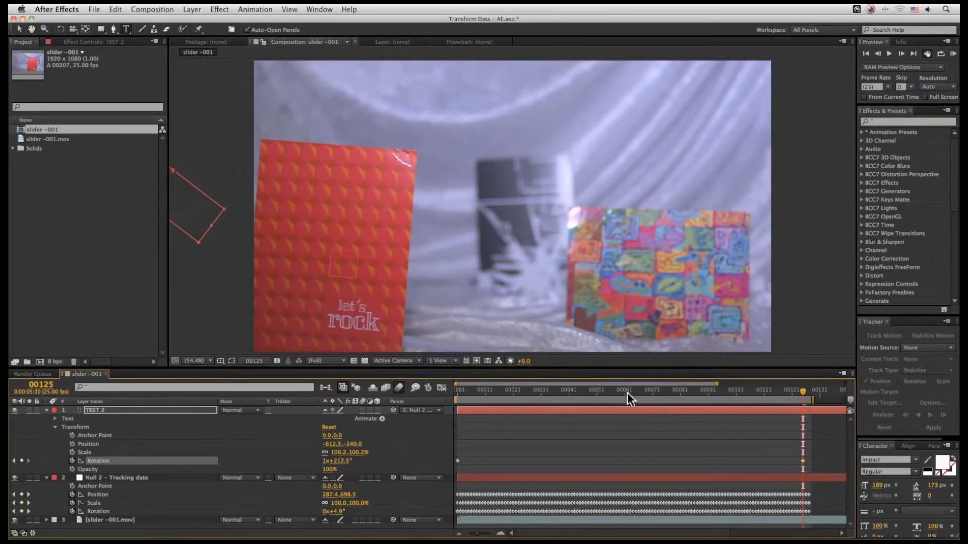
pyautogui.moveTo(630, 400); pyautogui.dragTo(412, 402)
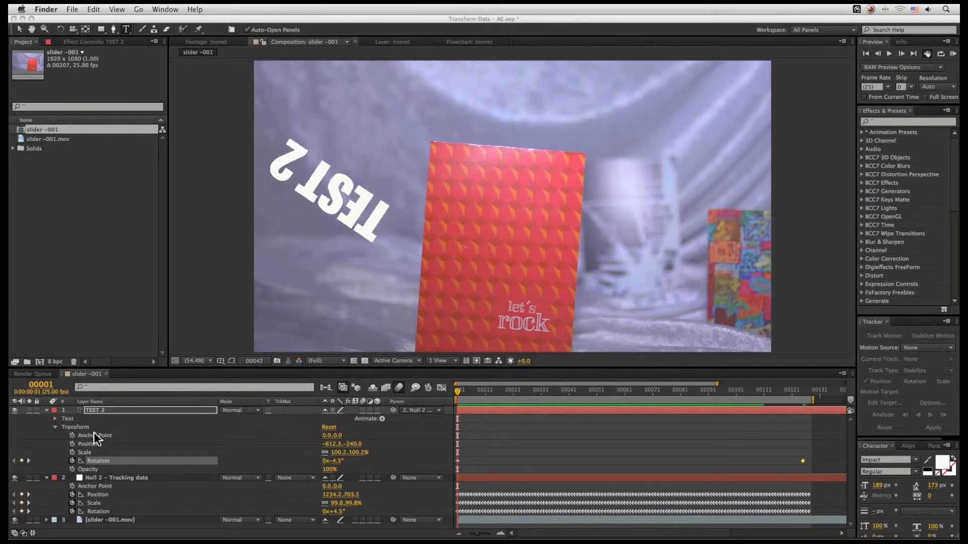
pyautogui.click(94, 274)
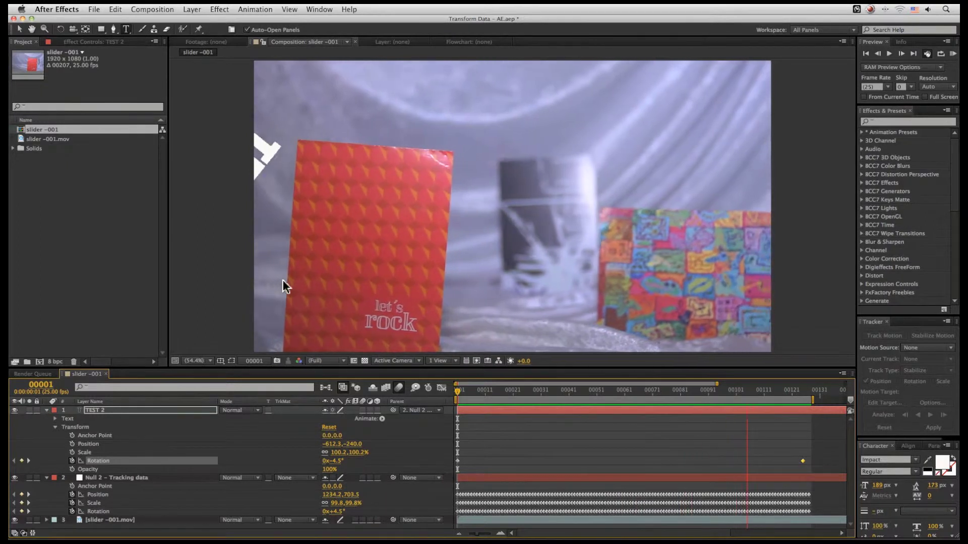
# Remove TEST 2's Rotation keyframes, leaving its parent unchanged.
pyautogui.click(426, 474)
pyautogui.click(72, 461)
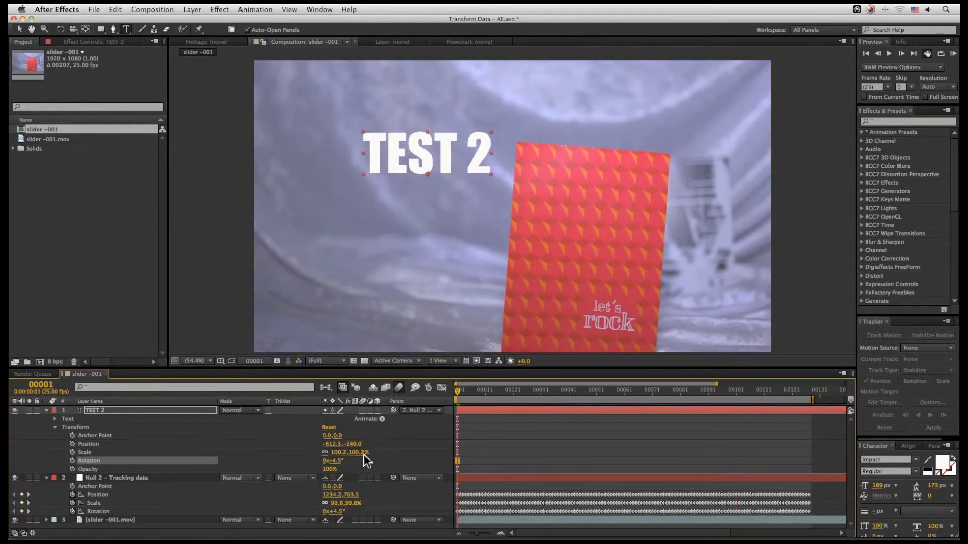
pyautogui.click(418, 412)
pyautogui.click(391, 425)
# Make TEST 2 a 3D layer at Position Z -510.0 and RAM preview the tracked result.
pyautogui.click(376, 410)
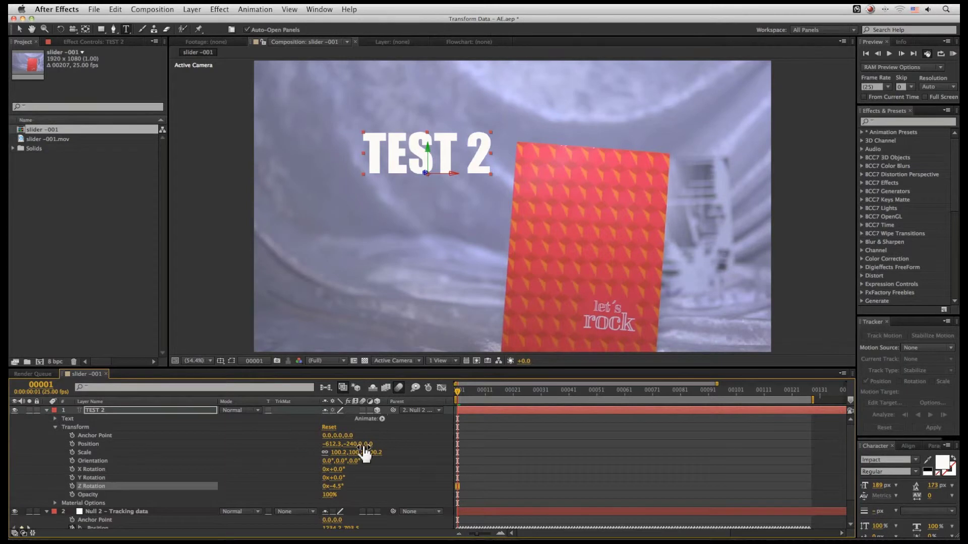
pyautogui.moveTo(369, 447)
pyautogui.mouseDown()
pyautogui.moveTo(343, 445)
pyautogui.moveTo(377, 442)
pyautogui.moveTo(343, 445)
pyautogui.moveTo(366, 440)
pyautogui.mouseUp()
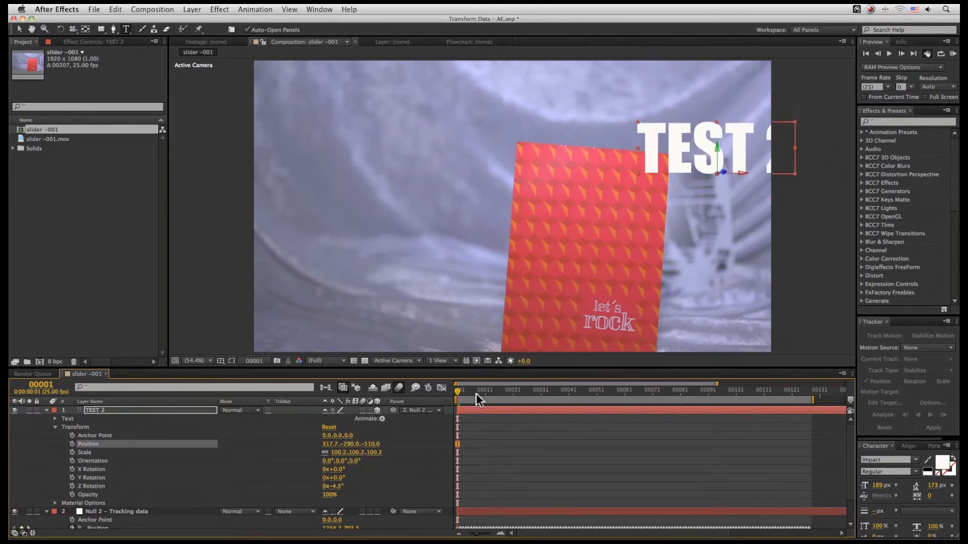
pyautogui.press('KP_0')
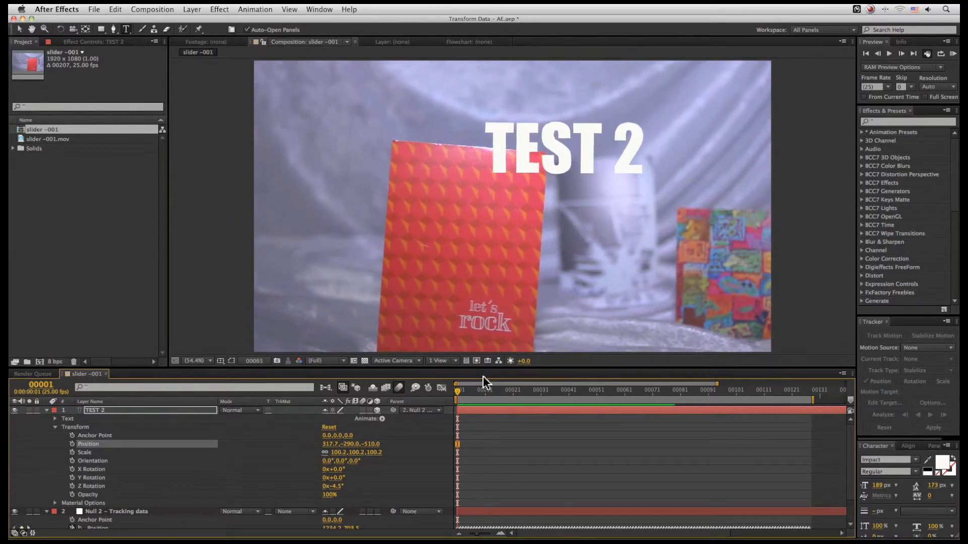
pyautogui.click(529, 454)
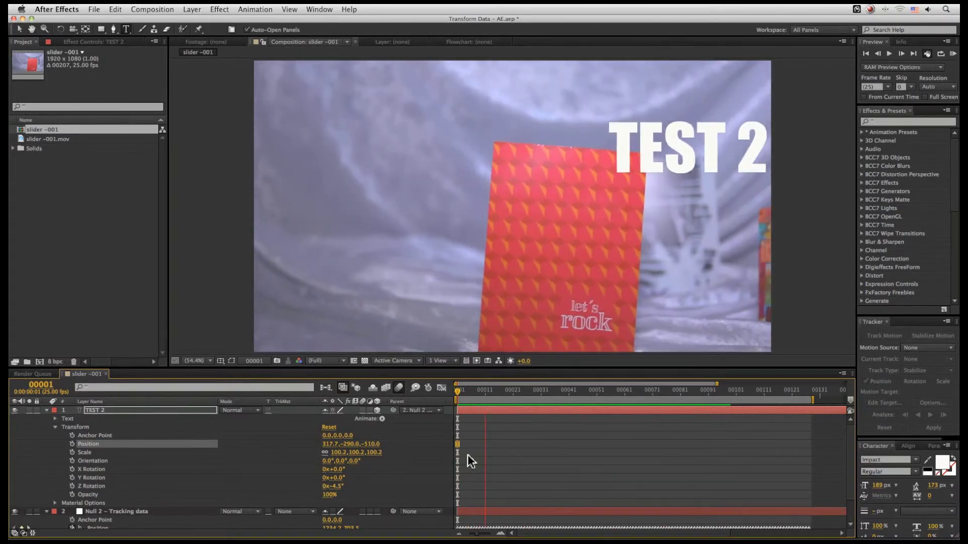
# At the first frame, reset TEST 2's depth to 0 and fit it onto the red card's angle and size.
pyautogui.press('space')
pyautogui.press('Home')
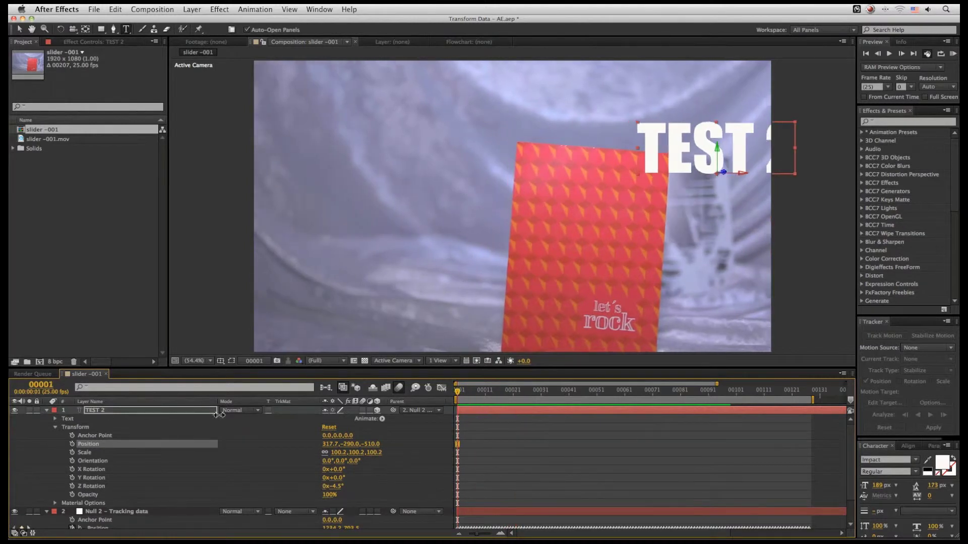
pyautogui.write('0')
pyautogui.press('Return')
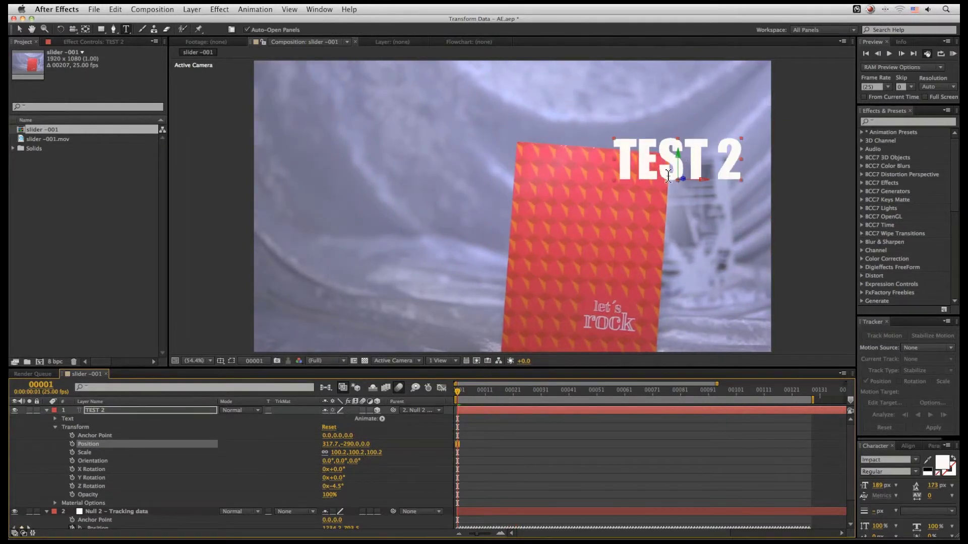
pyautogui.moveTo(668, 168); pyautogui.dragTo(602, 319)
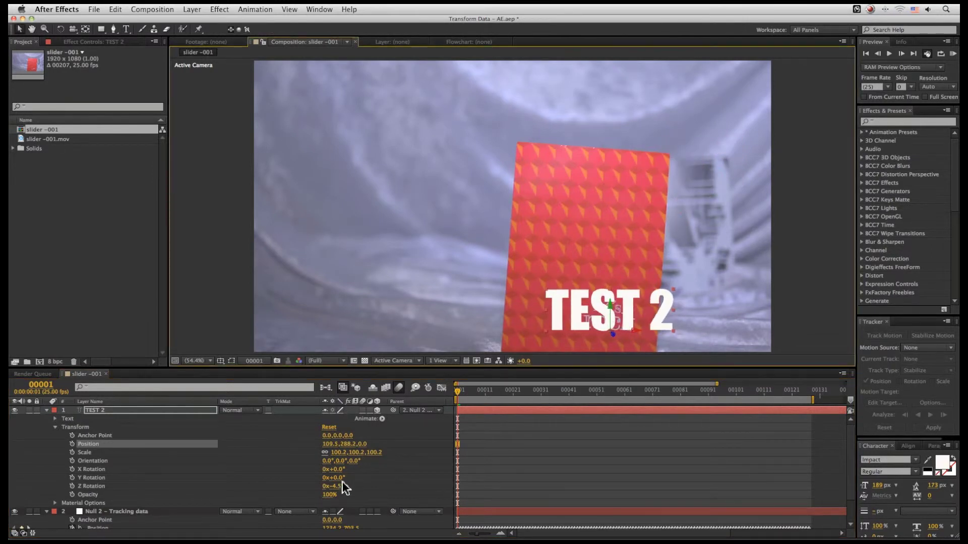
pyautogui.moveTo(337, 486); pyautogui.dragTo(339, 485)
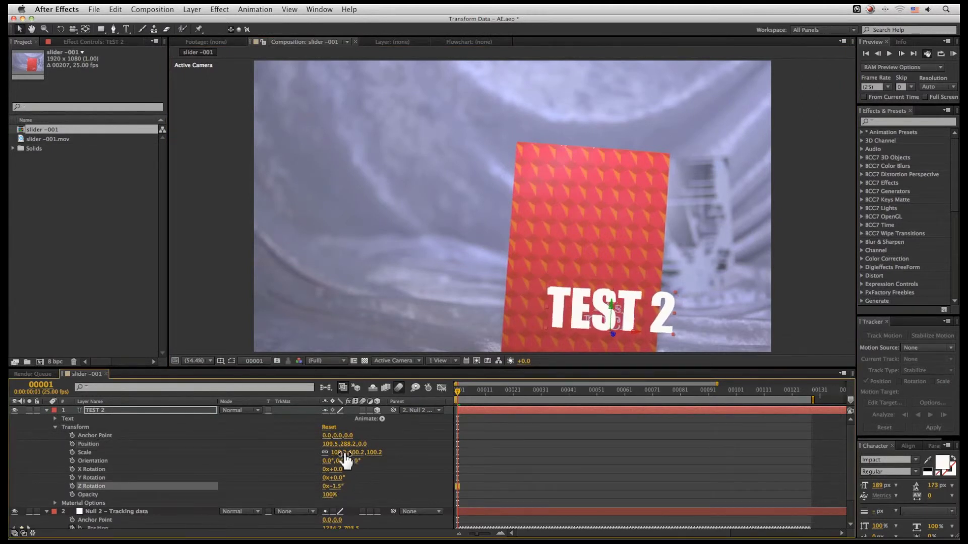
pyautogui.moveTo(337, 452); pyautogui.dragTo(323, 453)
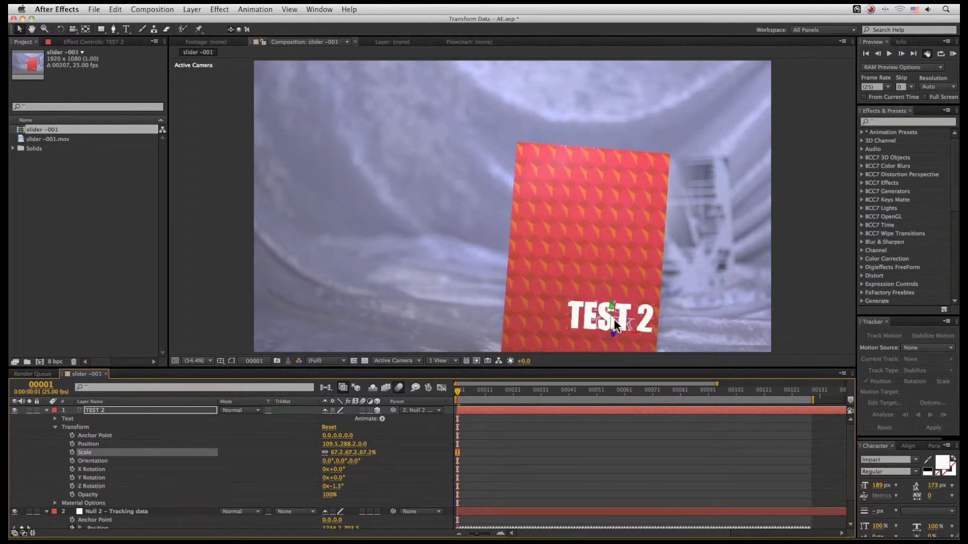
pyautogui.moveTo(615, 320); pyautogui.dragTo(613, 319)
# At frame 00004, push TEST 2 back in Z and slide it left off the card.
pyautogui.click(469, 394)
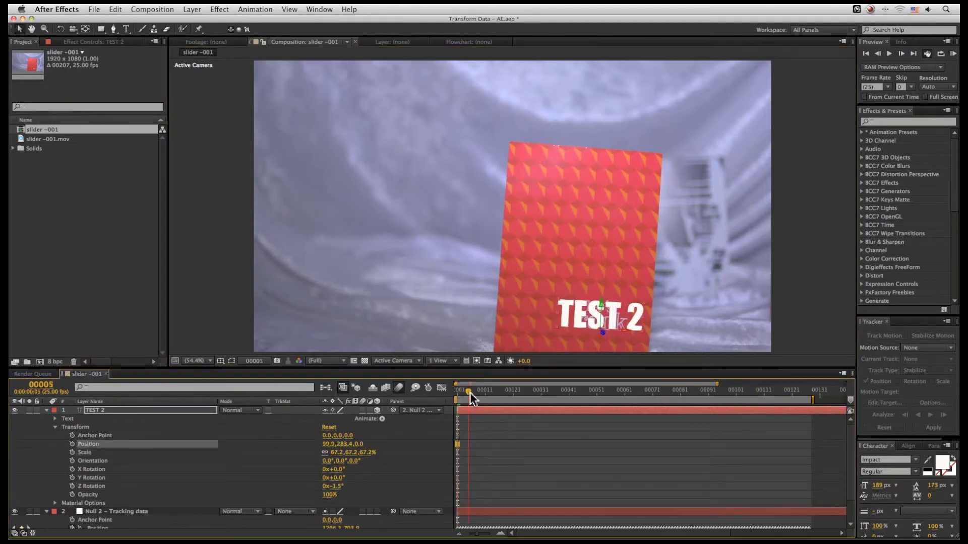
pyautogui.moveTo(470, 394); pyautogui.dragTo(485, 393)
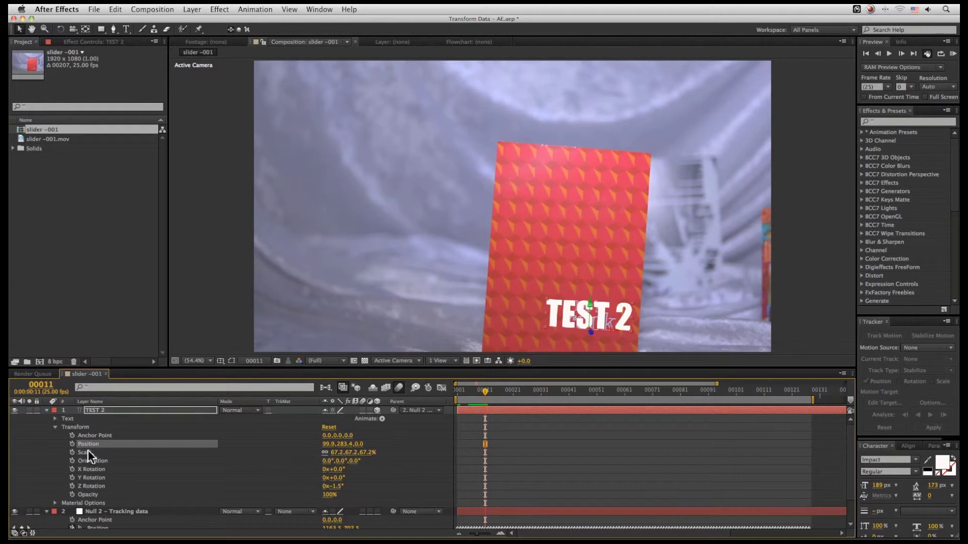
pyautogui.moveTo(476, 394); pyautogui.dragTo(466, 393)
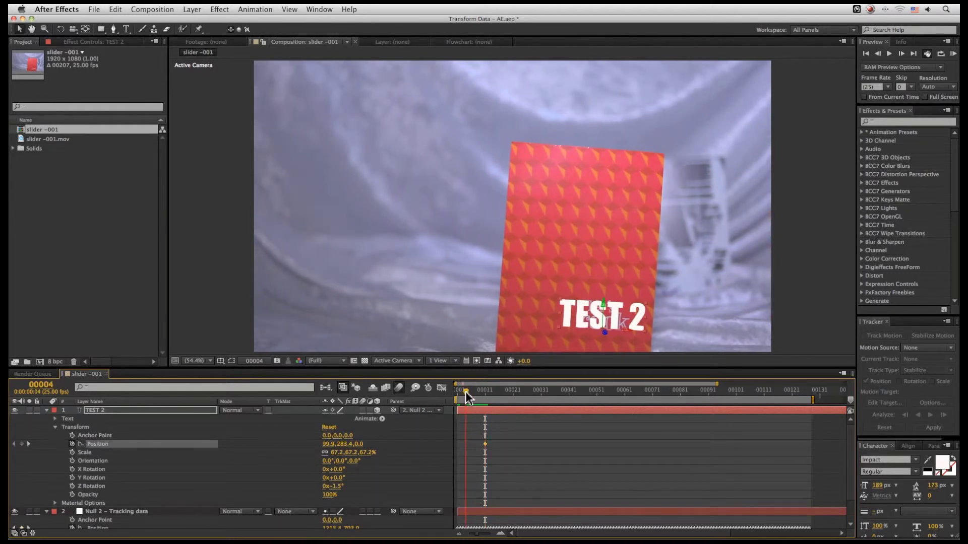
pyautogui.moveTo(360, 444); pyautogui.dragTo(228, 460)
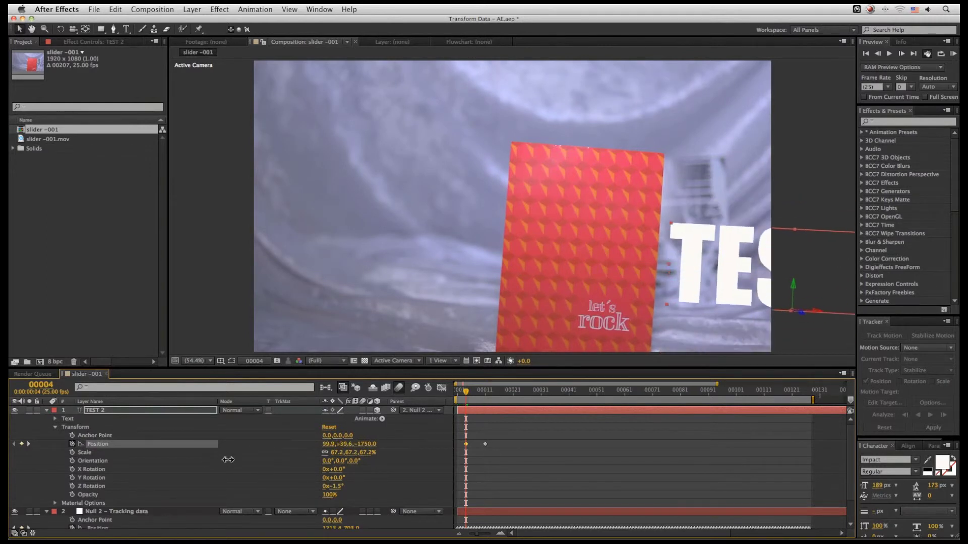
pyautogui.moveTo(330, 444); pyautogui.dragTo(158, 460)
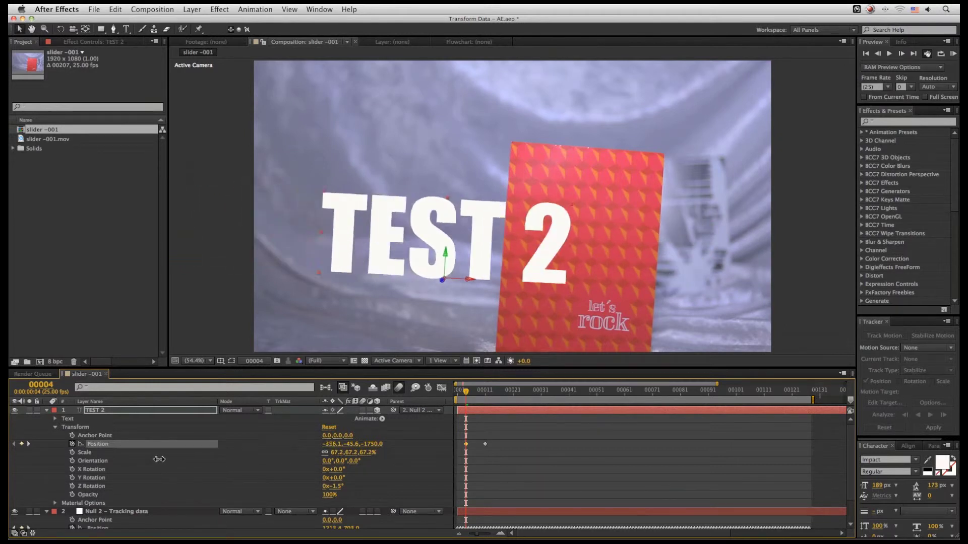
pyautogui.moveTo(373, 446); pyautogui.dragTo(325, 448)
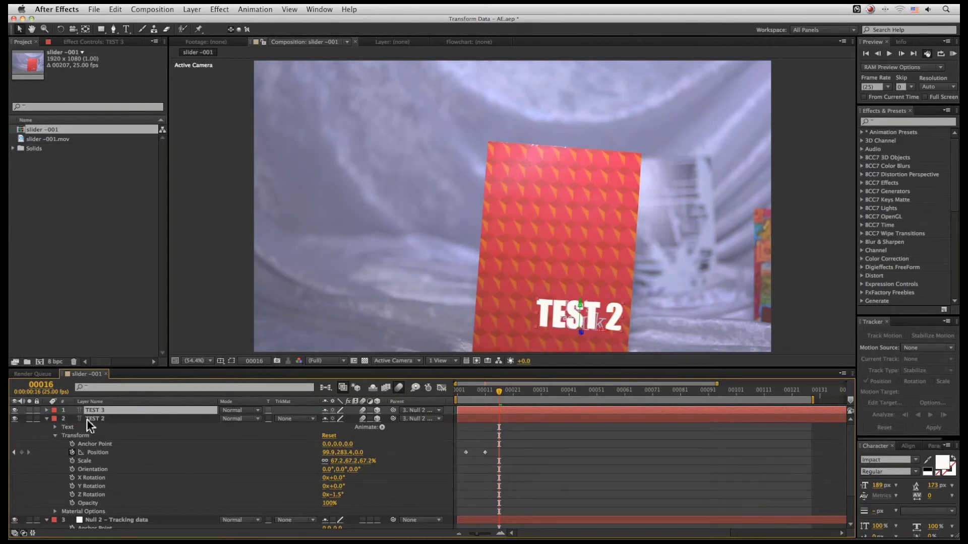
# Move TEST 3 to the card's top (-83,-216) and shift its layer about 20 frames later.
pyautogui.press('p')
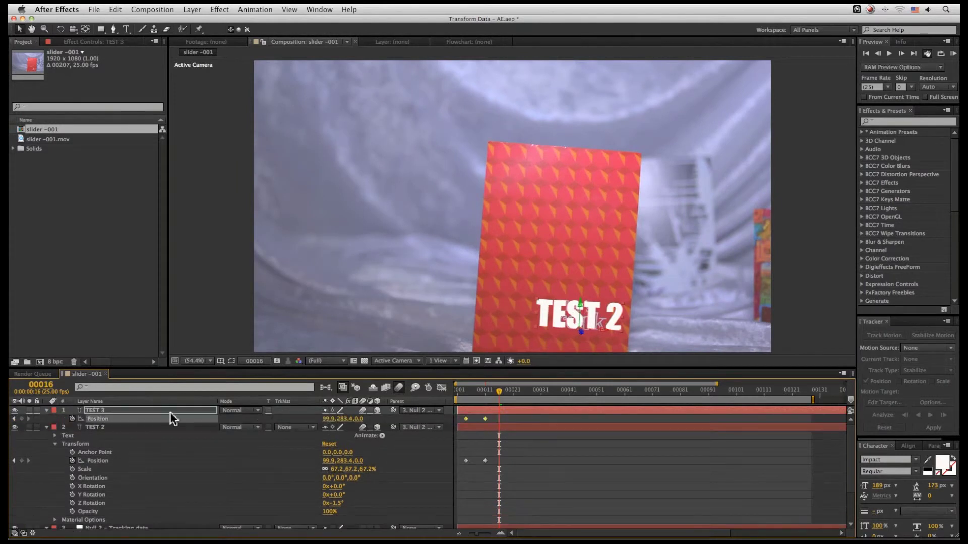
pyautogui.press('j')
pyautogui.moveTo(572, 315); pyautogui.dragTo(547, 180)
pyautogui.moveTo(471, 392)
pyautogui.mouseDown()
pyautogui.moveTo(492, 388)
pyautogui.moveTo(462, 390)
pyautogui.mouseUp()
pyautogui.moveTo(507, 410); pyautogui.dragTo(347, 443)
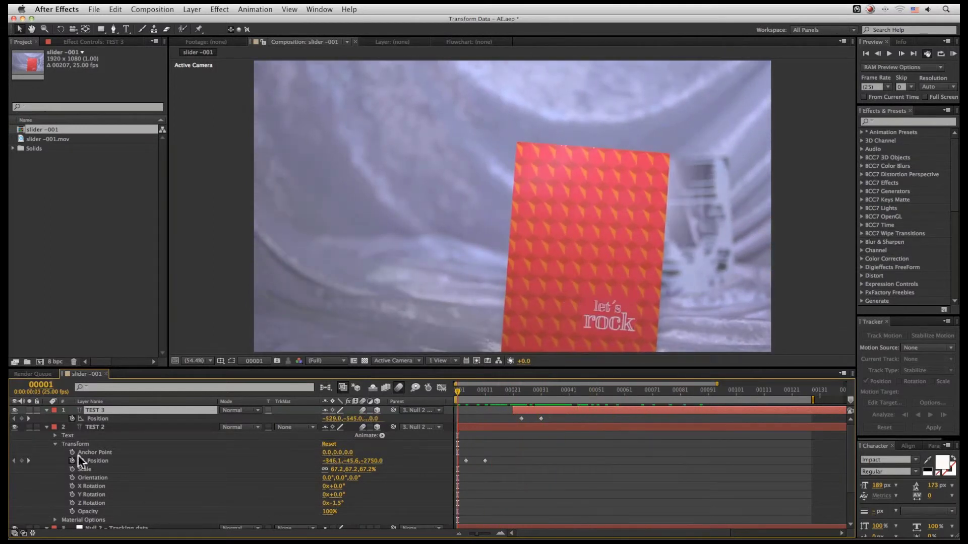
# Collapse the TEST layers and check the Null 2 – Tracking data keyframes.
pyautogui.click(525, 432)
pyautogui.click(46, 427)
pyautogui.click(47, 436)
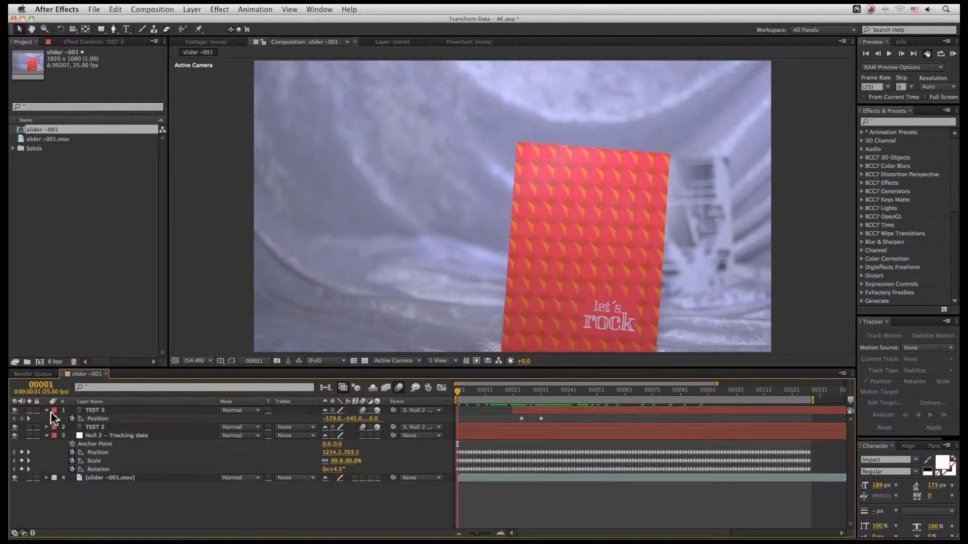
pyautogui.click(46, 410)
pyautogui.click(46, 427)
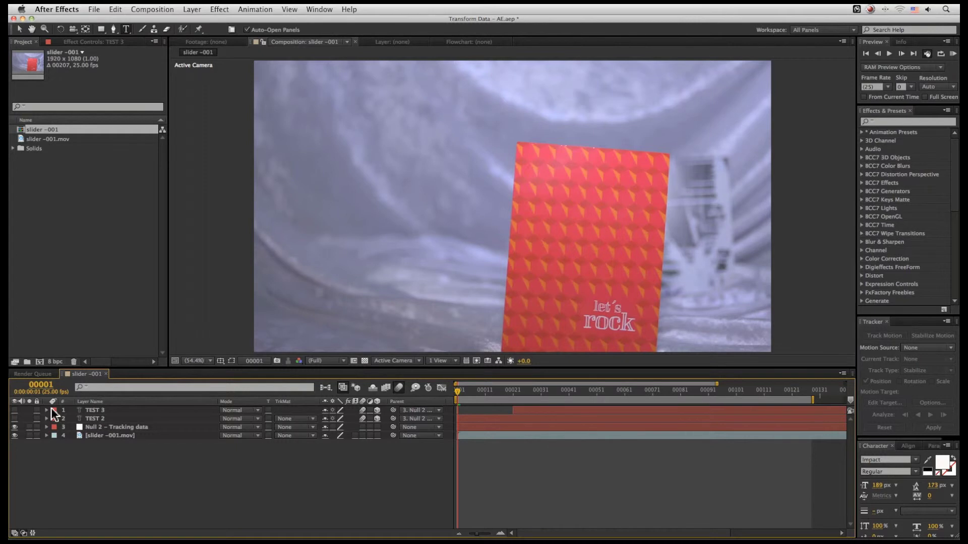
# Create a new black solid layer.
pyautogui.press('super+y')
pyautogui.click(115, 246)
pyautogui.moveTo(116, 166); pyautogui.dragTo(220, 280)
pyautogui.click(229, 103)
pyautogui.click(203, 274)
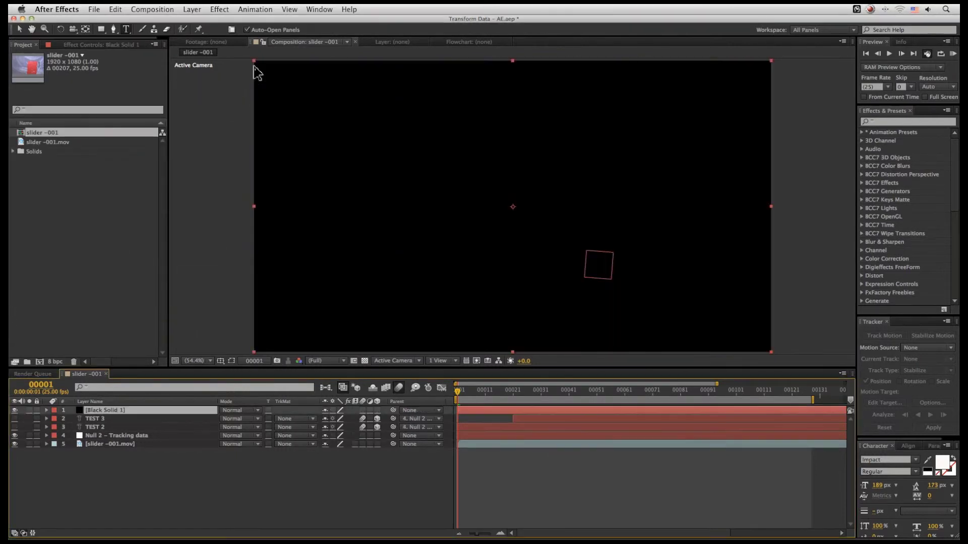
# Apply BCC Lens Flare to the solid with the standard105Prime.bcp preset.
pyautogui.click(219, 10)
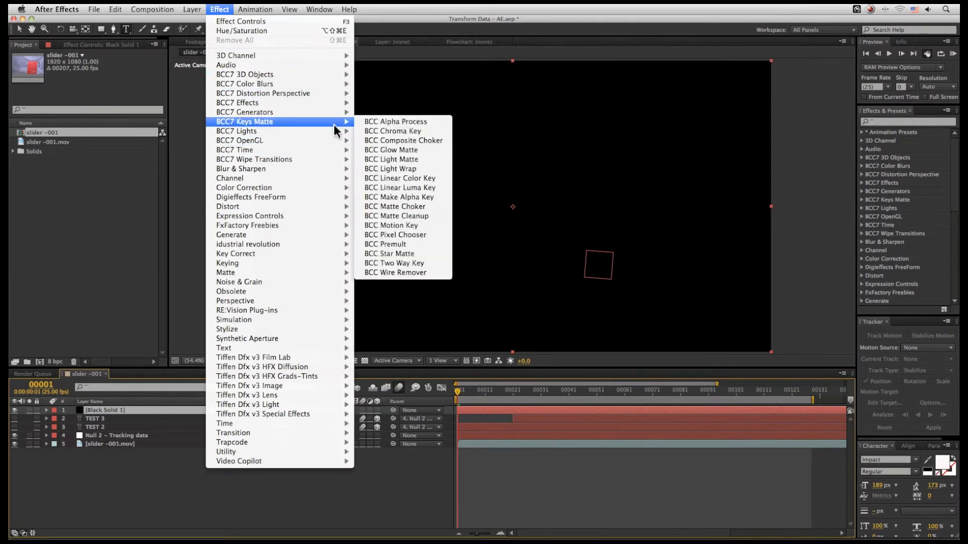
pyautogui.moveTo(335, 132)
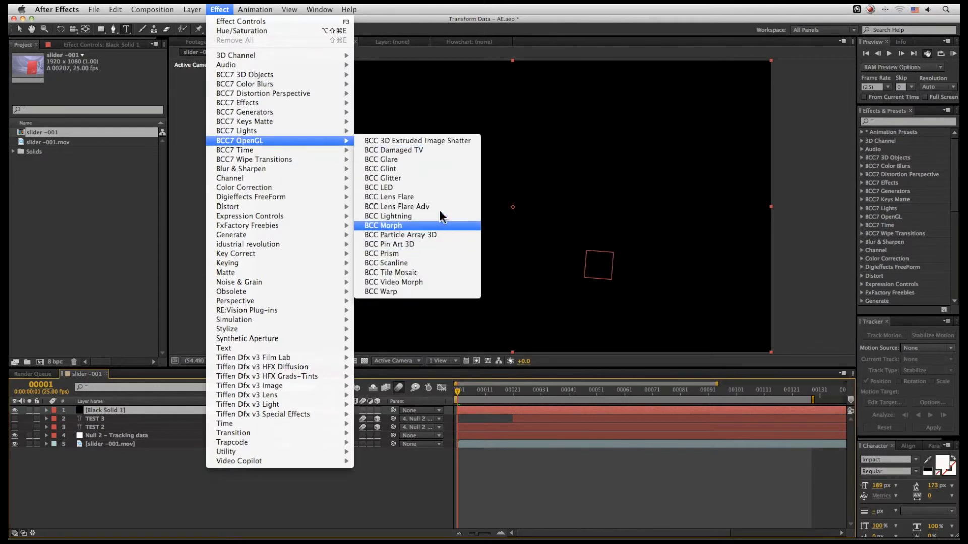
pyautogui.click(439, 197)
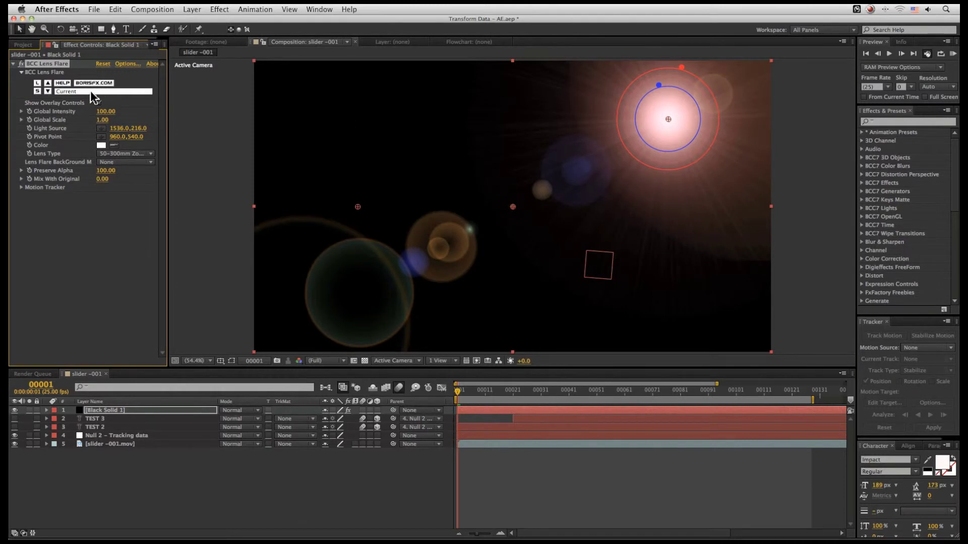
pyautogui.click(91, 92)
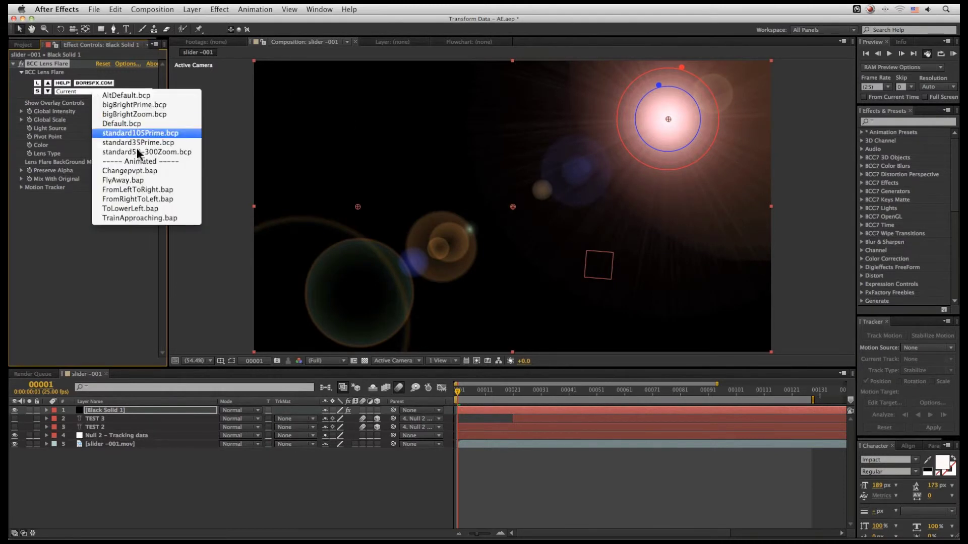
pyautogui.click(174, 135)
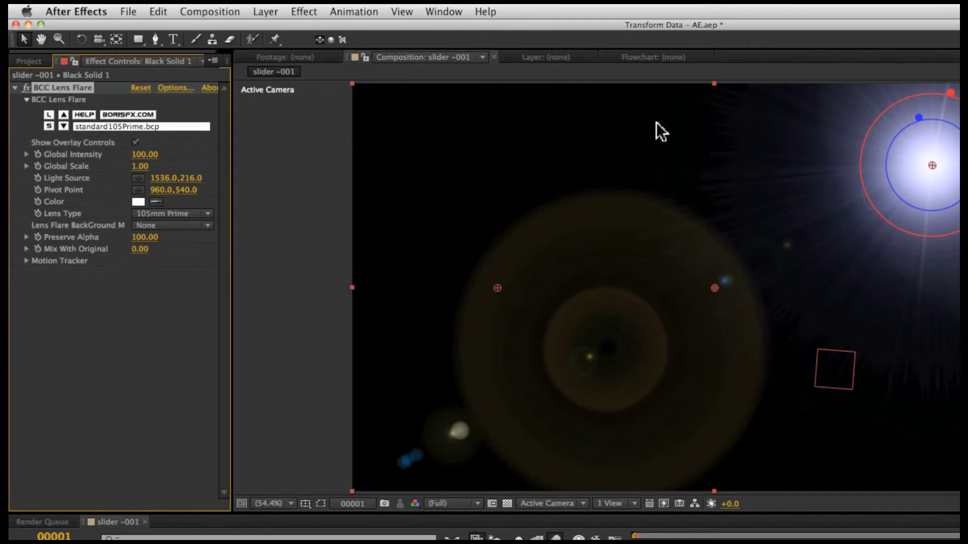
pyautogui.scroll(-3, 58, 264)
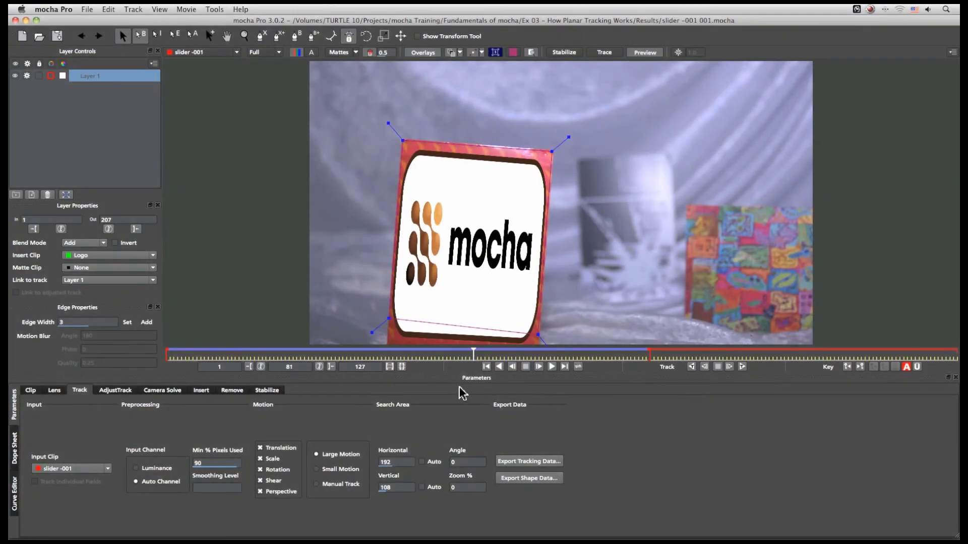
# Export the tracking data as Boris FX BCC Center Point (*.txt), naming the file BCC Track.
pyautogui.click(542, 460)
pyautogui.click(621, 268)
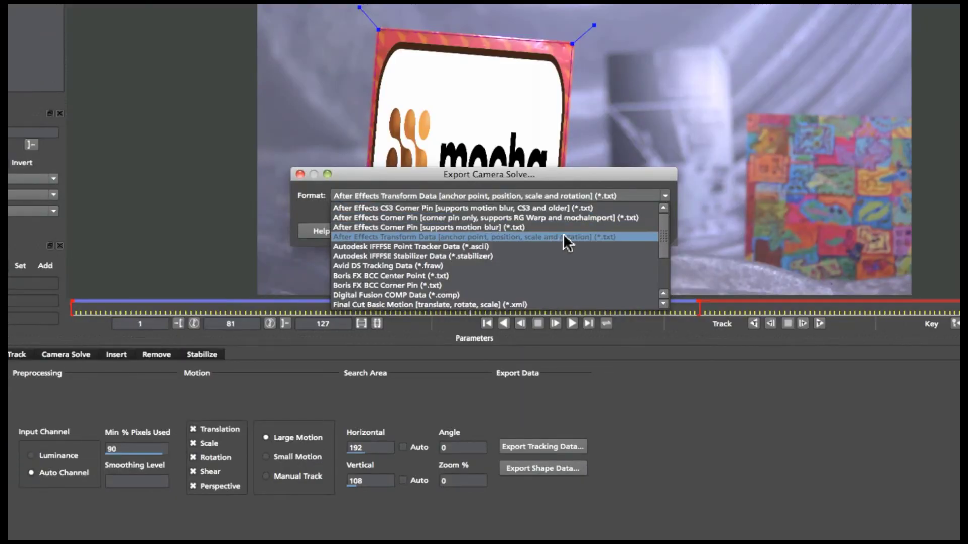
pyautogui.click(465, 276)
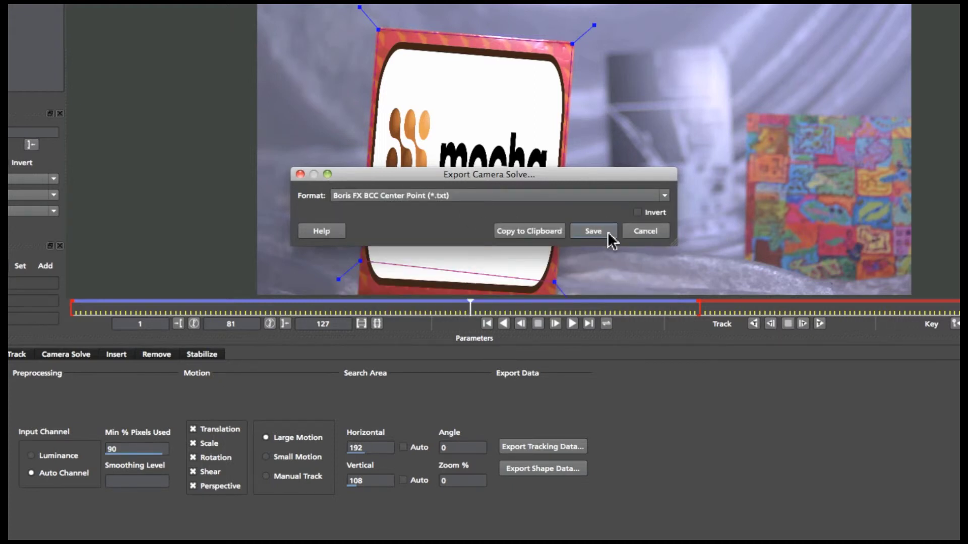
pyautogui.click(580, 232)
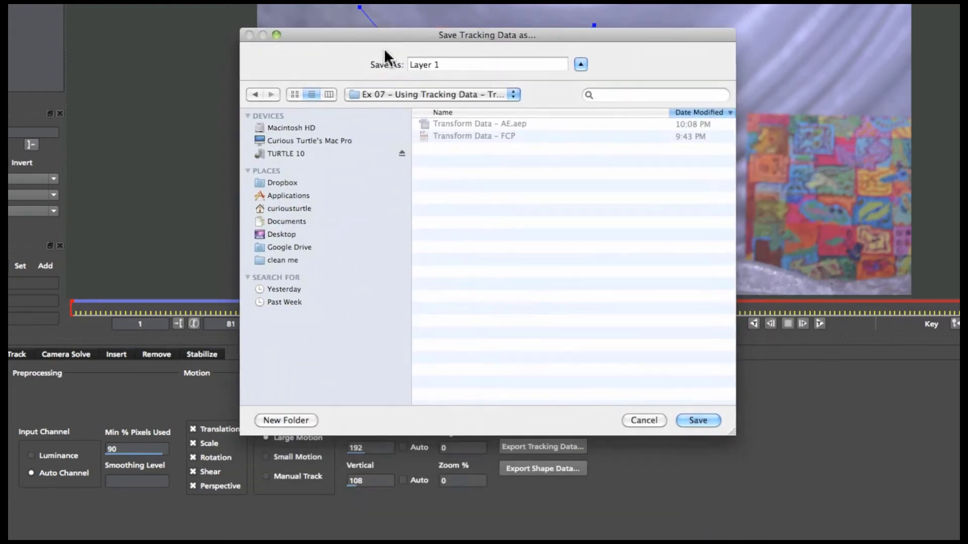
pyautogui.press('Right')
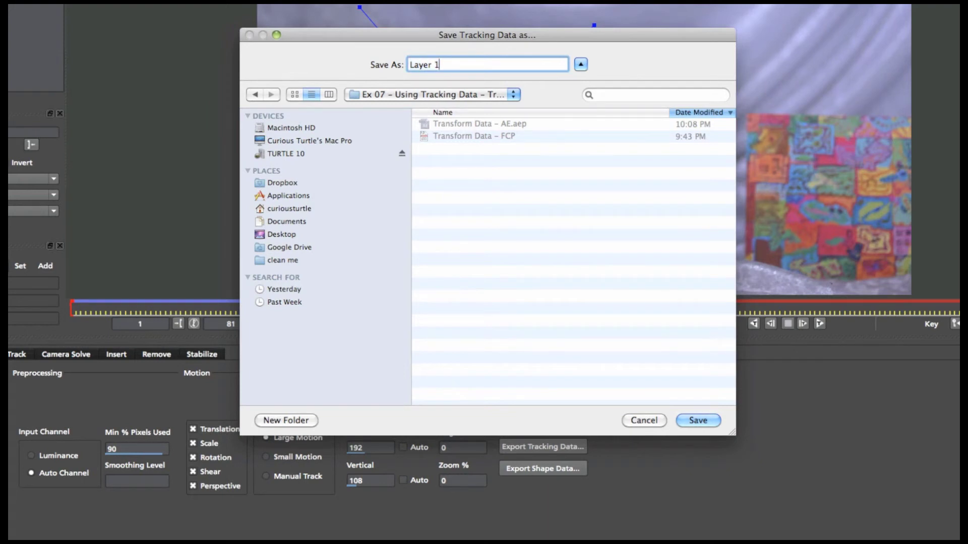
pyautogui.write('BCCC')
pyautogui.press('BackSpace')
pyautogui.write('Track')
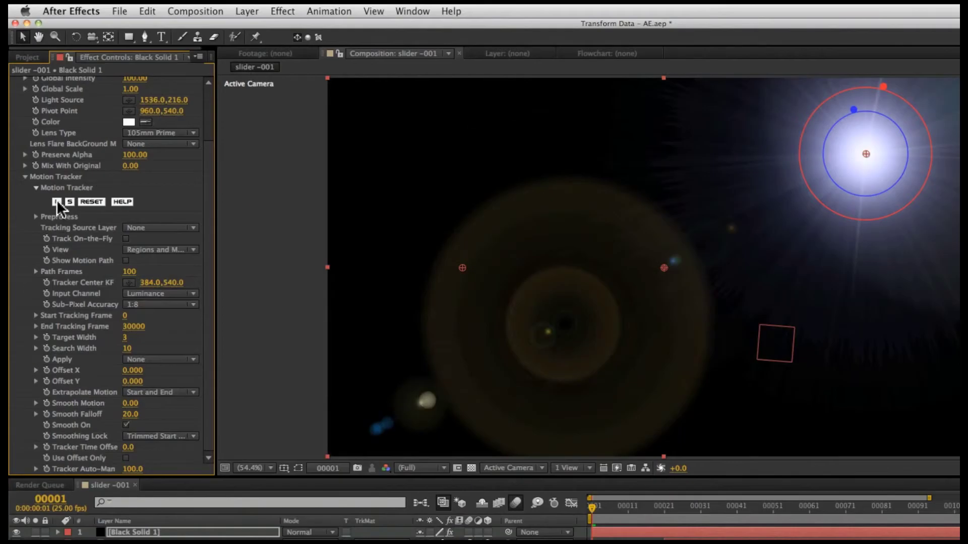
# Load BCC Tracking.txt into the Lens Flare's Motion Tracker and apply it to Light Source.
pyautogui.click(46, 156)
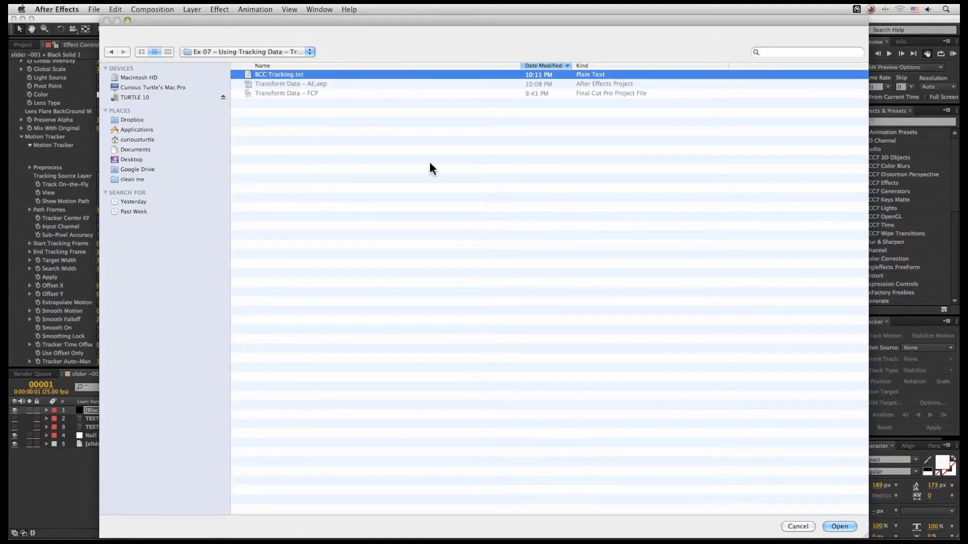
pyautogui.click(838, 527)
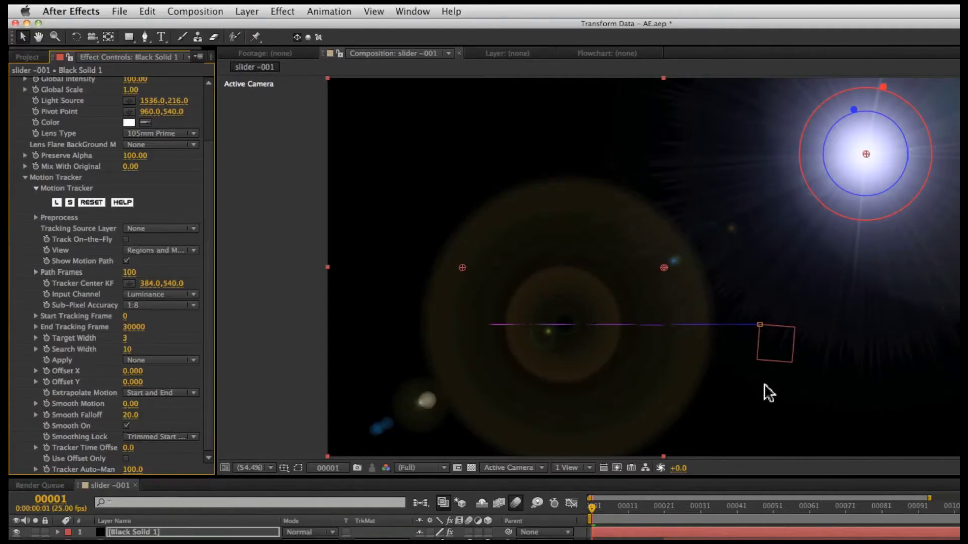
pyautogui.moveTo(595, 508); pyautogui.dragTo(539, 518)
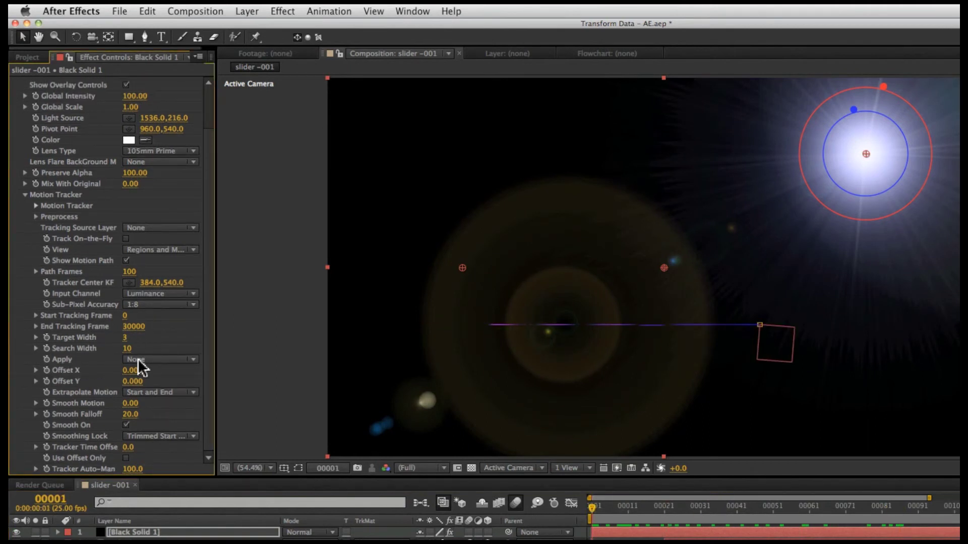
pyautogui.click(138, 359)
pyautogui.click(177, 386)
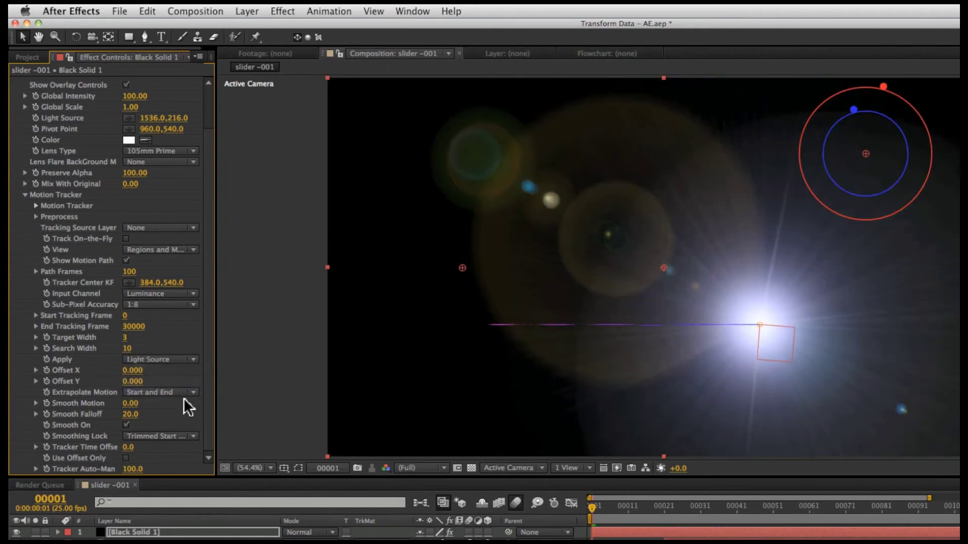
# Set Black Solid 1 to Screen mode and offset the flare to X 0.160, Y -0.310.
pyautogui.click(322, 535)
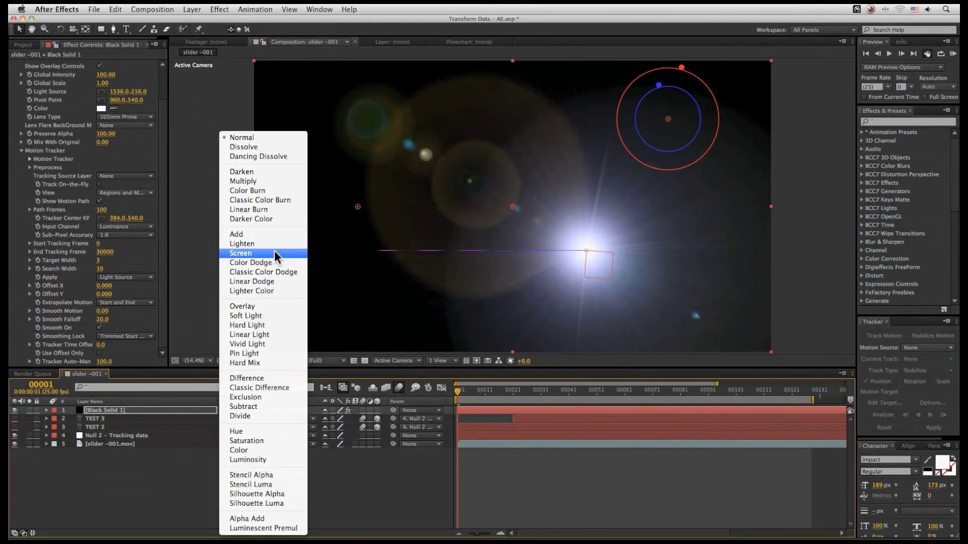
pyautogui.click(274, 253)
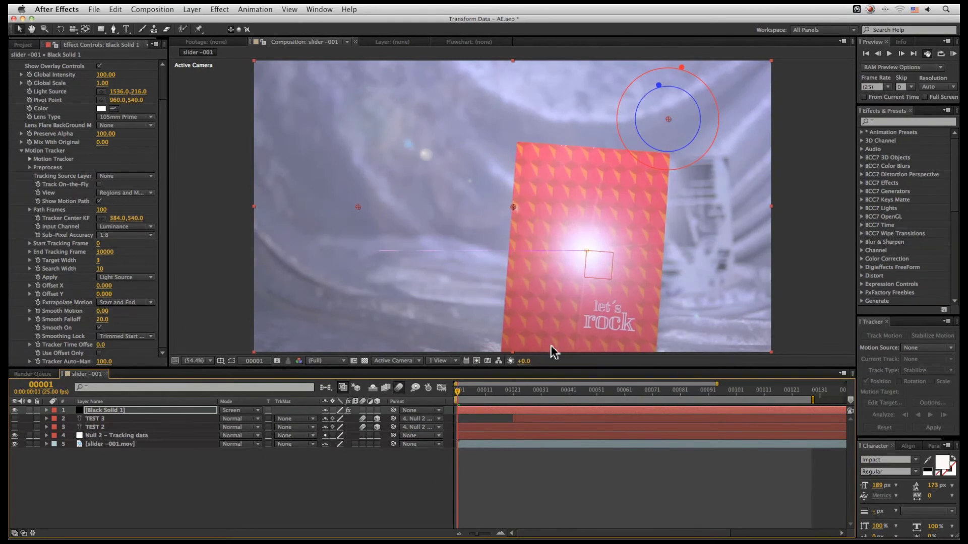
pyautogui.moveTo(105, 285)
pyautogui.mouseDown()
pyautogui.moveTo(121, 284)
pyautogui.moveTo(90, 294)
pyautogui.mouseUp()
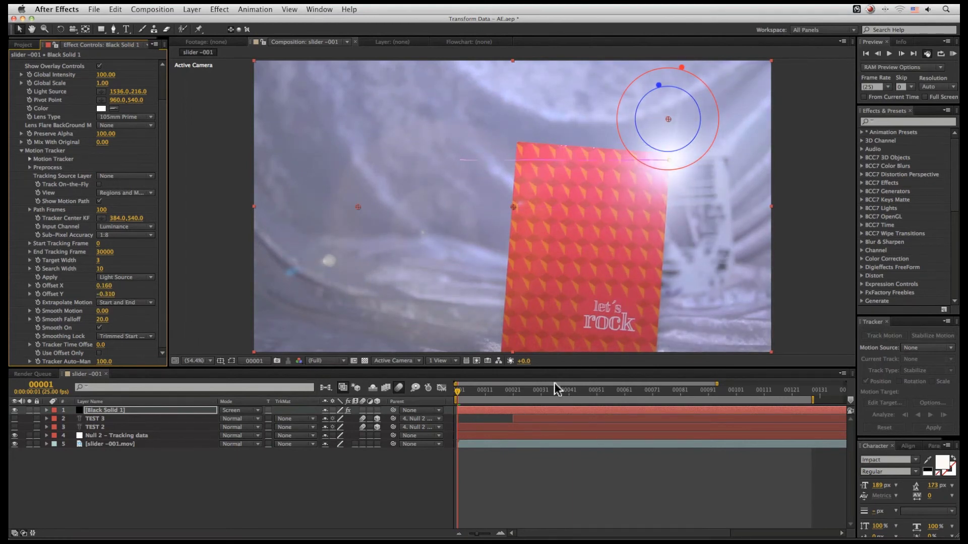
# Preview the tracked flare, with Show Motion Path off and Motion Tracker collapsed.
pyautogui.press('space')
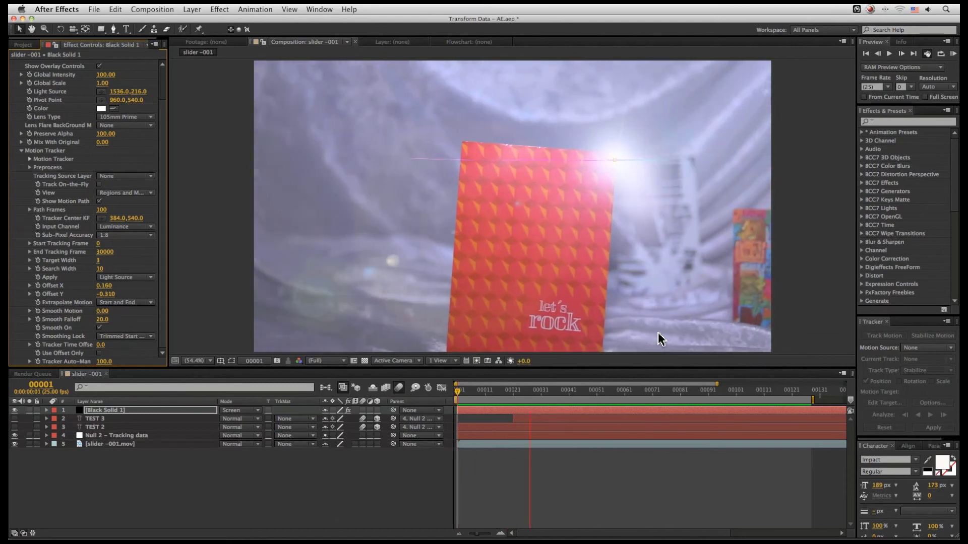
pyautogui.press('space')
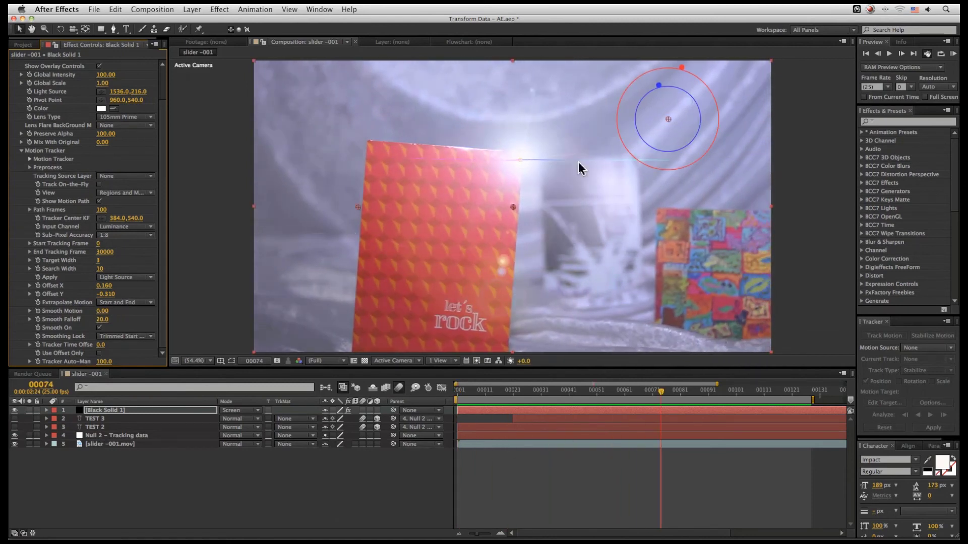
pyautogui.click(99, 201)
pyautogui.click(22, 151)
pyautogui.press('space')
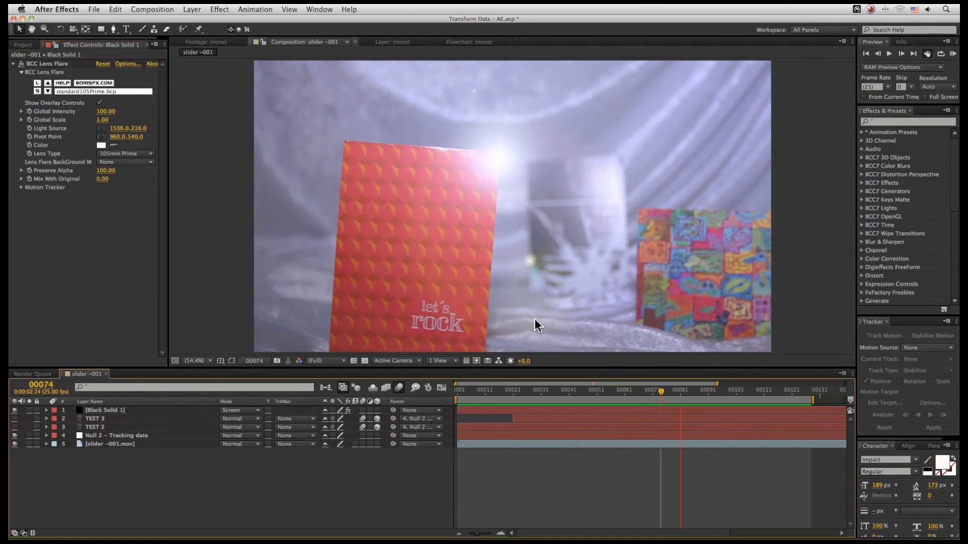